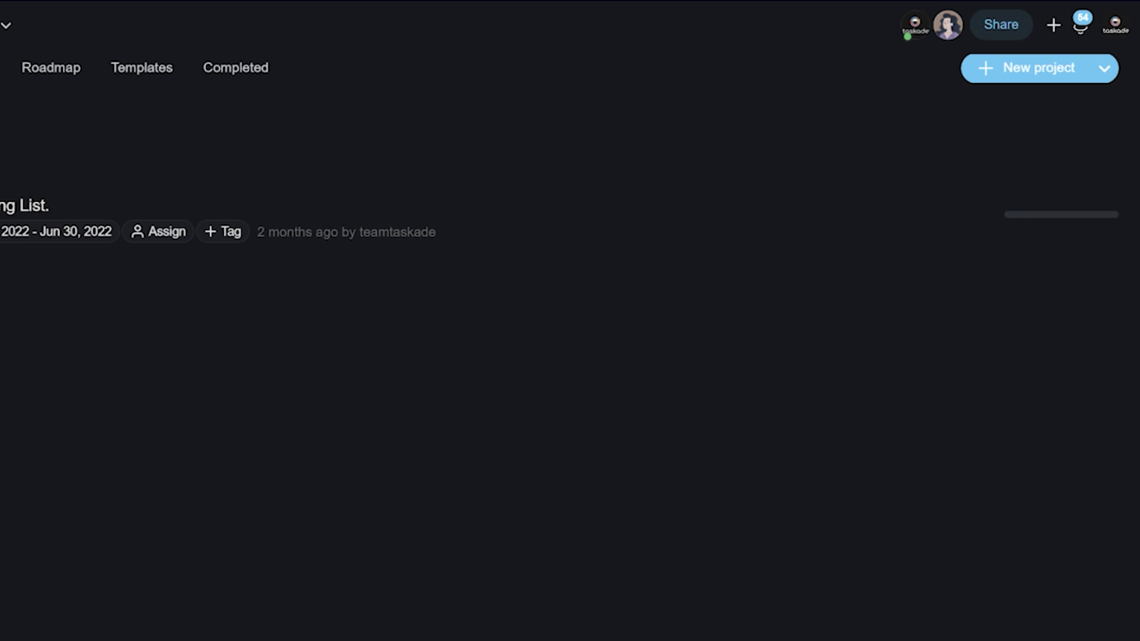
# Create a new blank project and hide the workspace sidebar and chat panel
pyautogui.click(1017, 70)
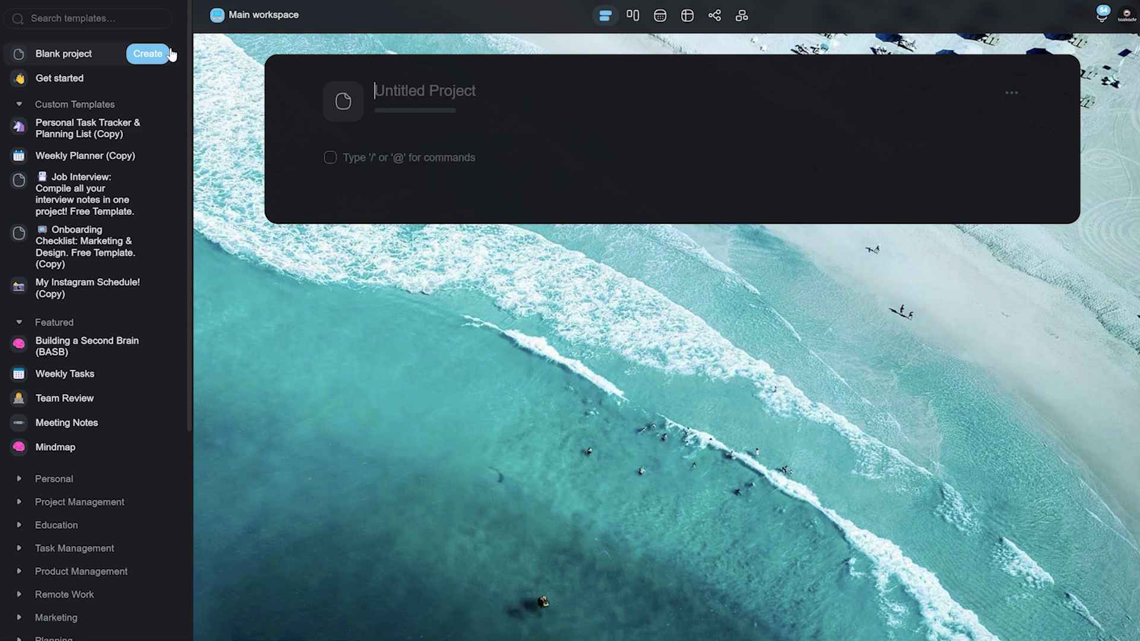
pyautogui.click(168, 54)
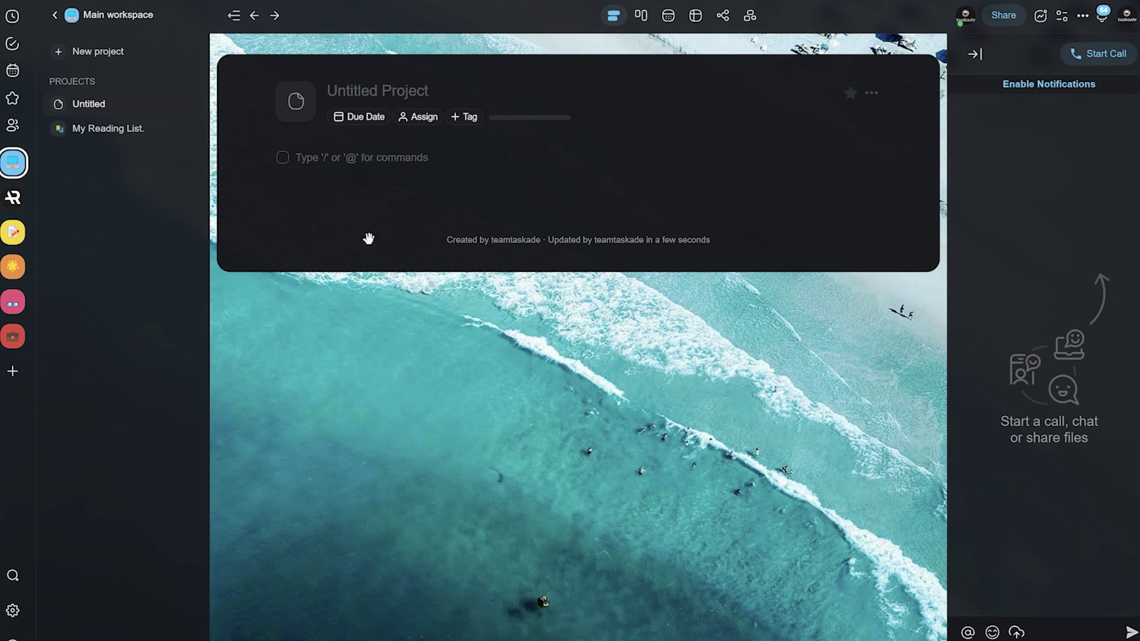
pyautogui.click(235, 15)
pyautogui.click(972, 54)
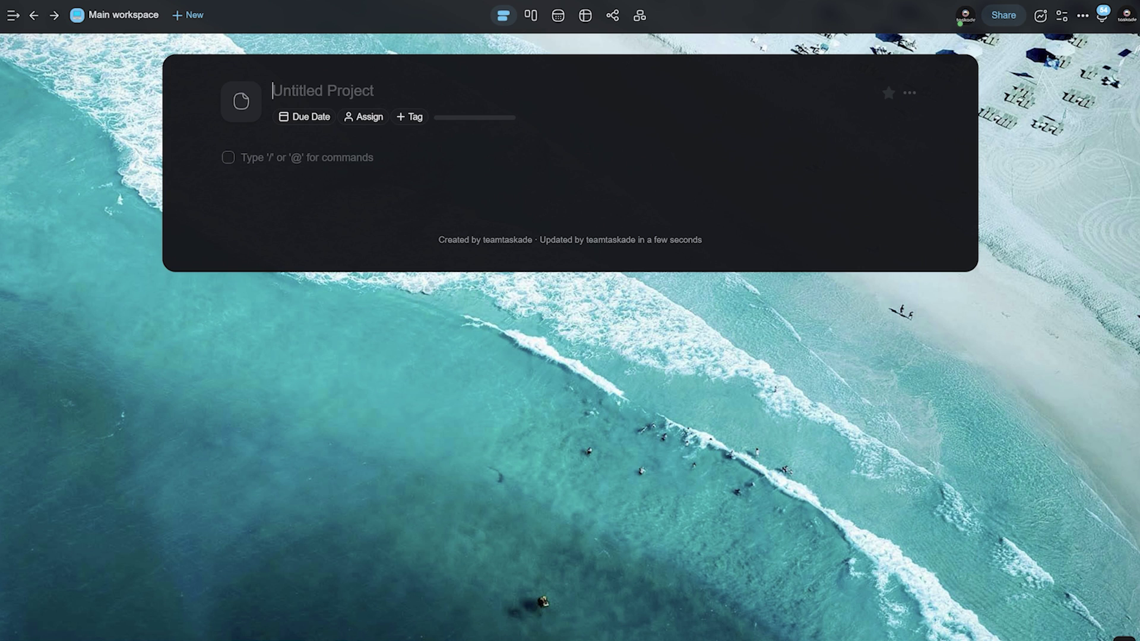
# Title the project 'Getting Things Done' and give it a thumbs-up icon
pyautogui.write('Getting')
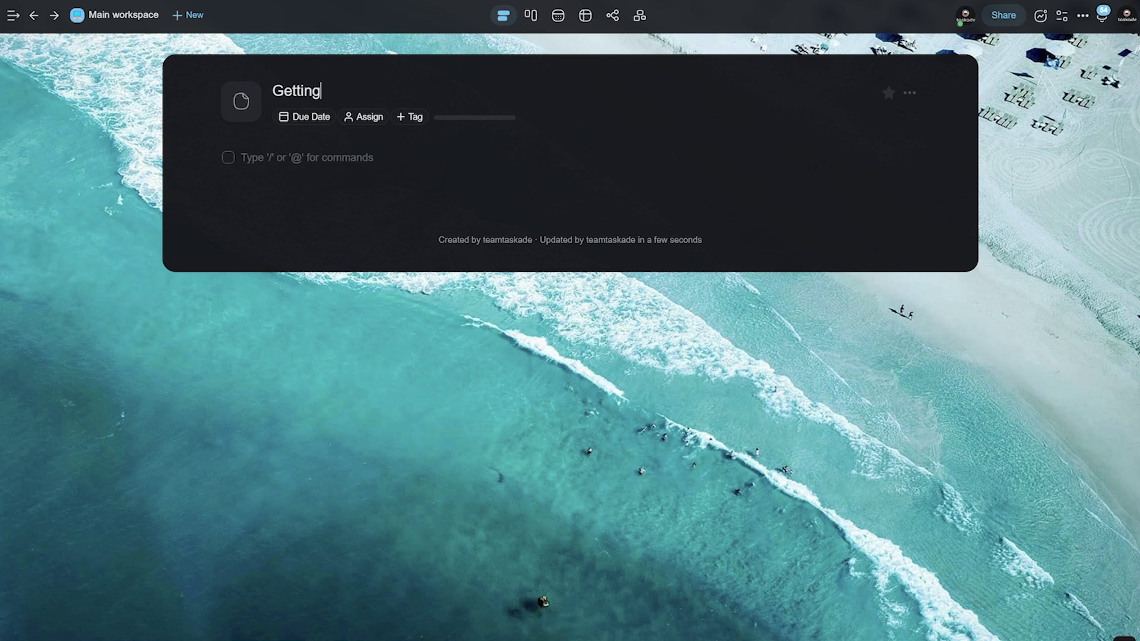
pyautogui.write(' Things Done')
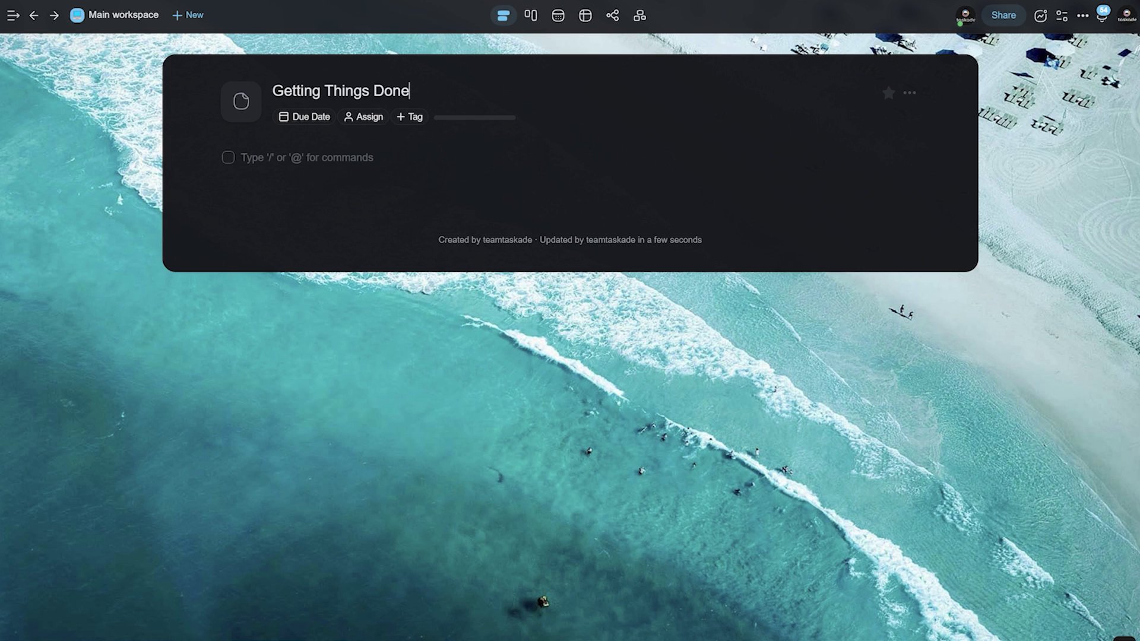
pyautogui.click(240, 102)
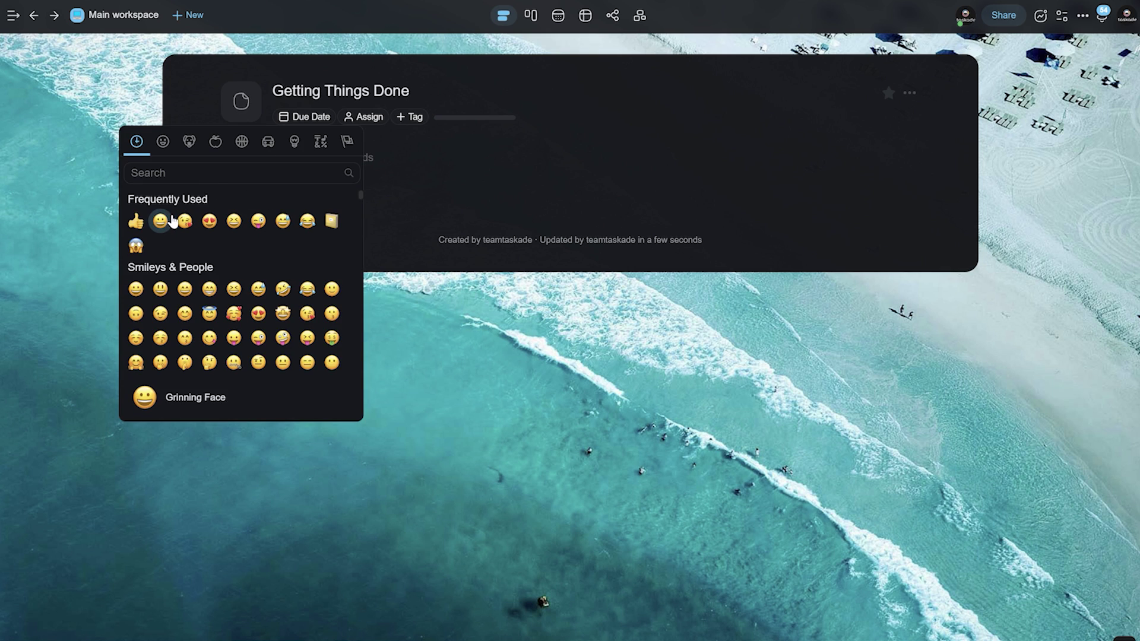
pyautogui.click(136, 222)
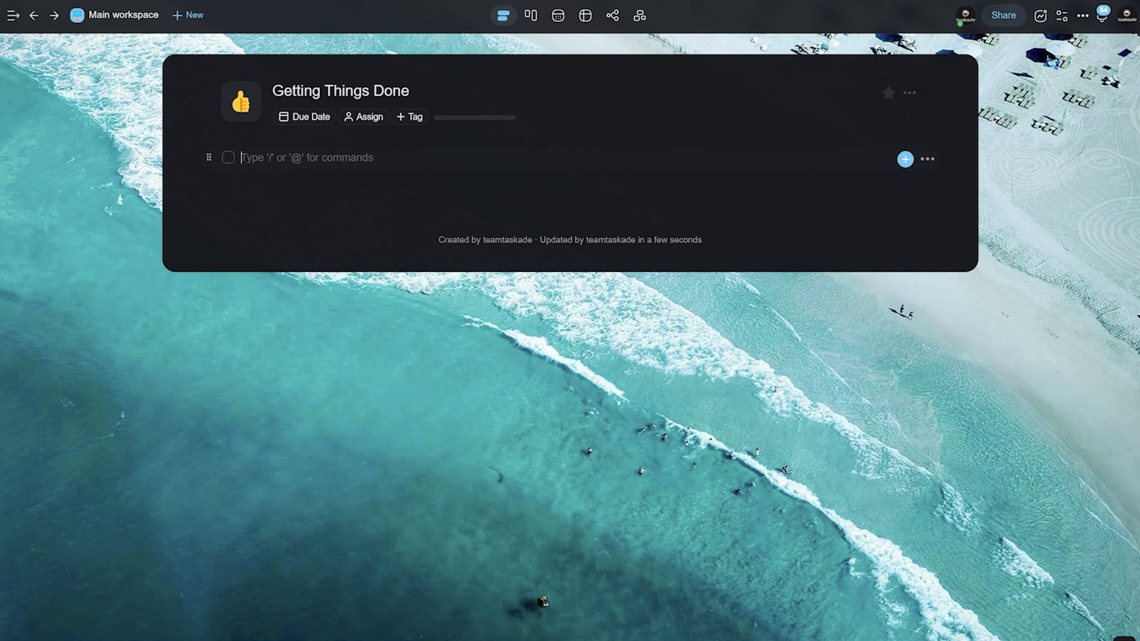
# Make the first row an 'Inbox' checkbox task with two empty task rows below
pyautogui.write('/chec')
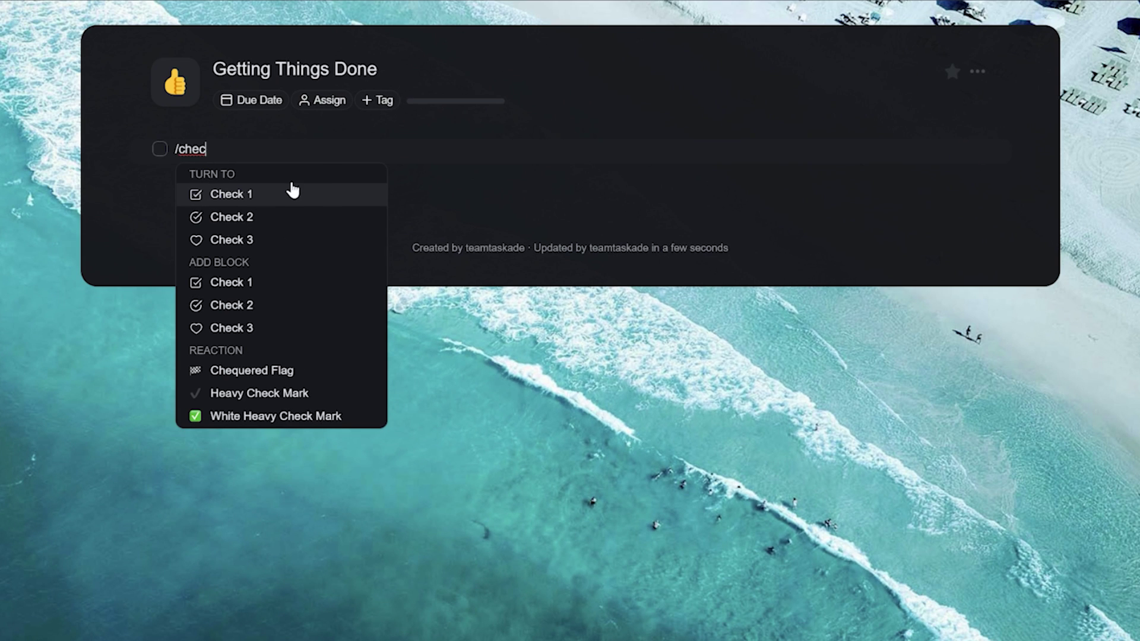
pyautogui.click(291, 193)
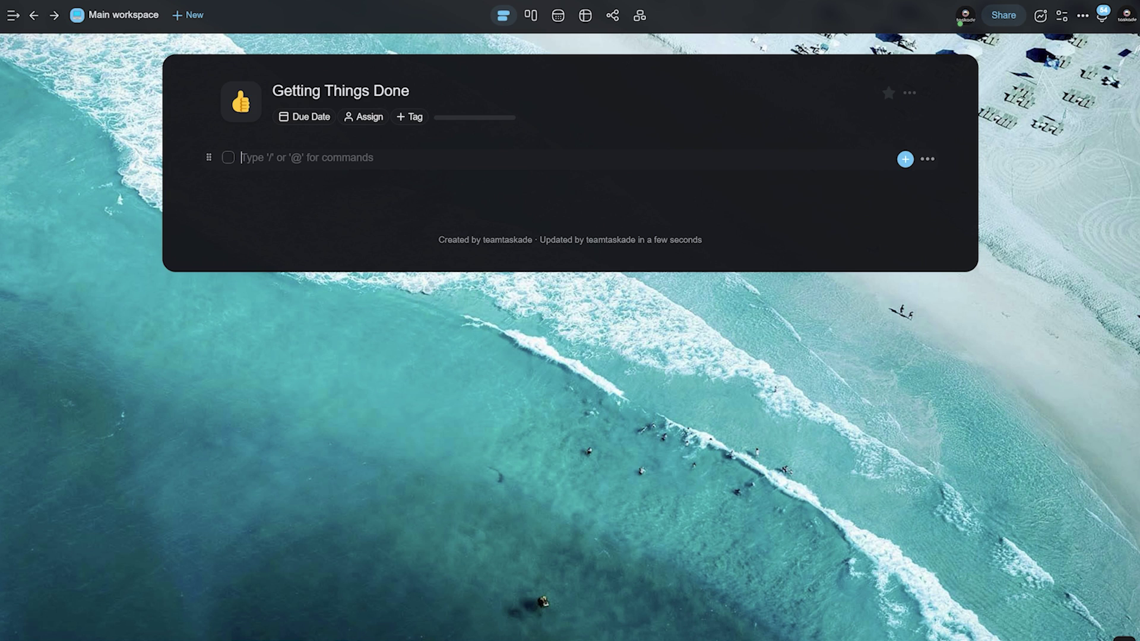
pyautogui.write('Inbox')
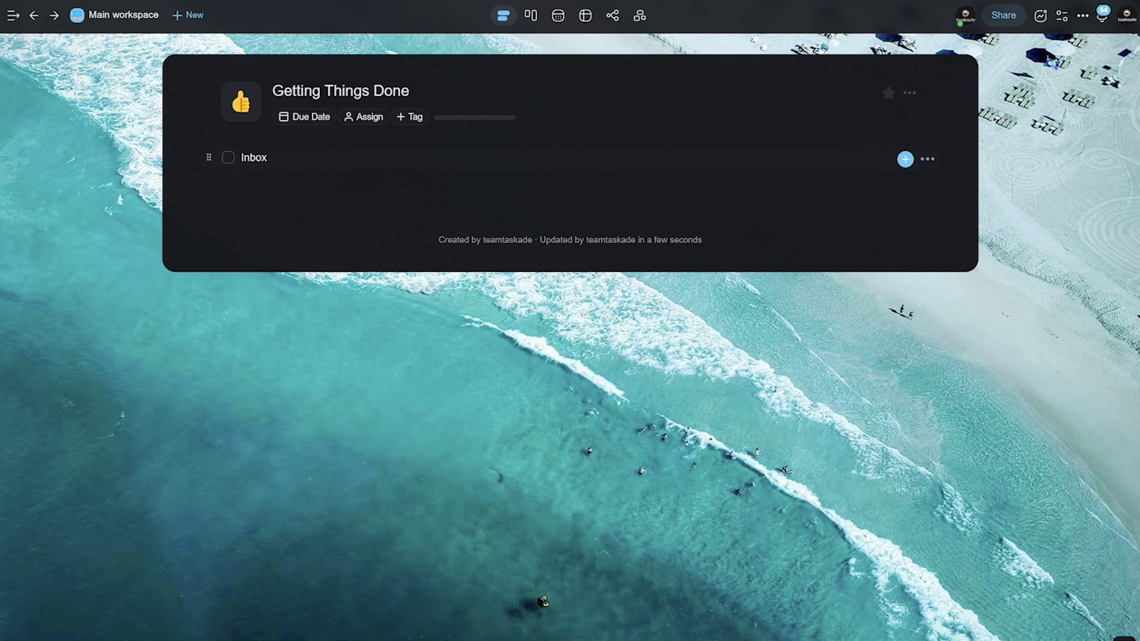
pyautogui.press('Return')
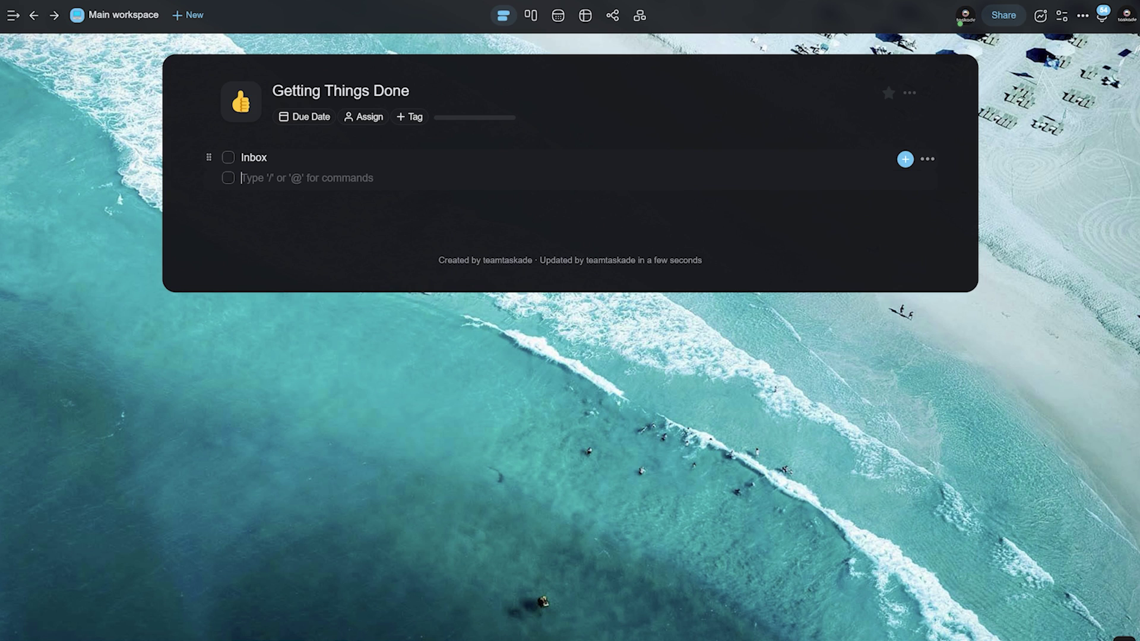
pyautogui.press('Return')
pyautogui.press('Return')
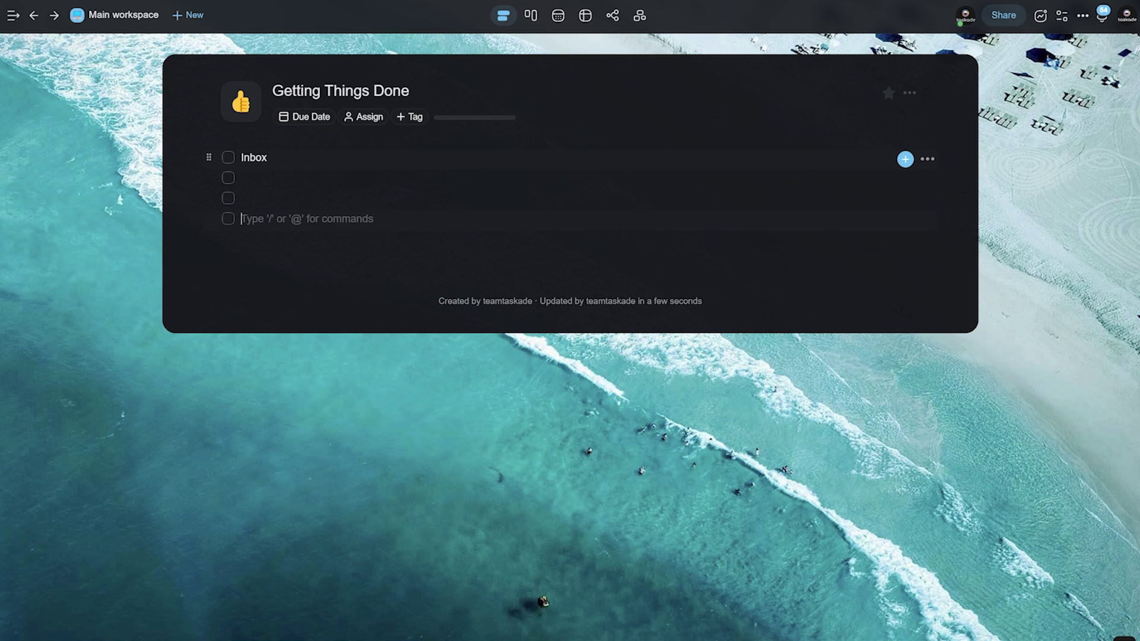
# Format the Inbox row as a large heading with the /head command
pyautogui.moveTo(268, 158); pyautogui.dragTo(221, 158)
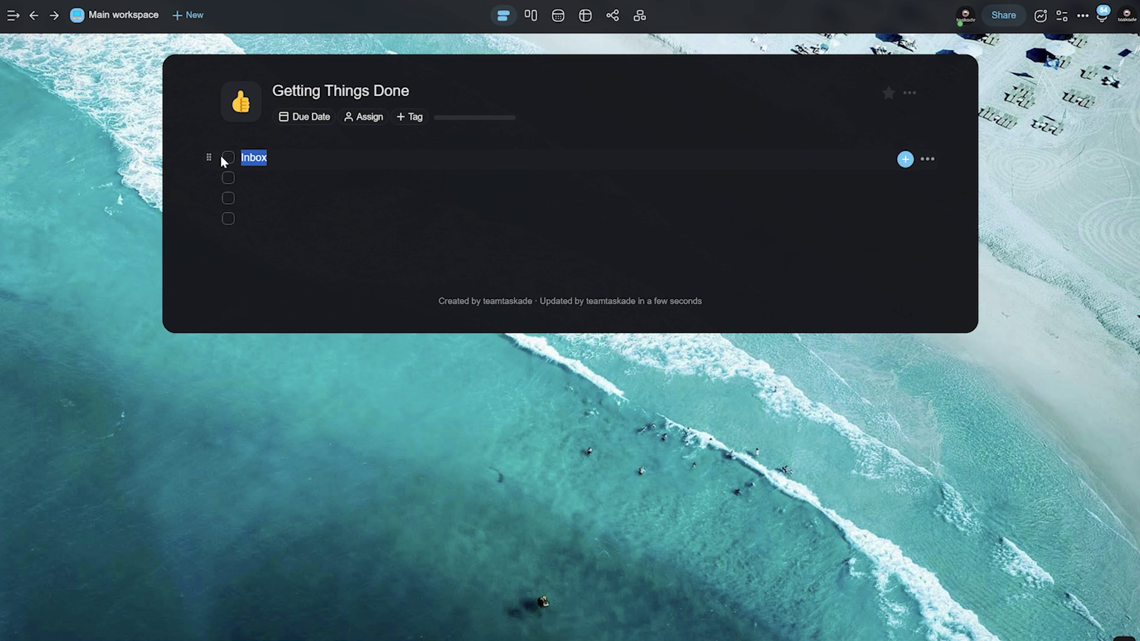
pyautogui.press('Right')
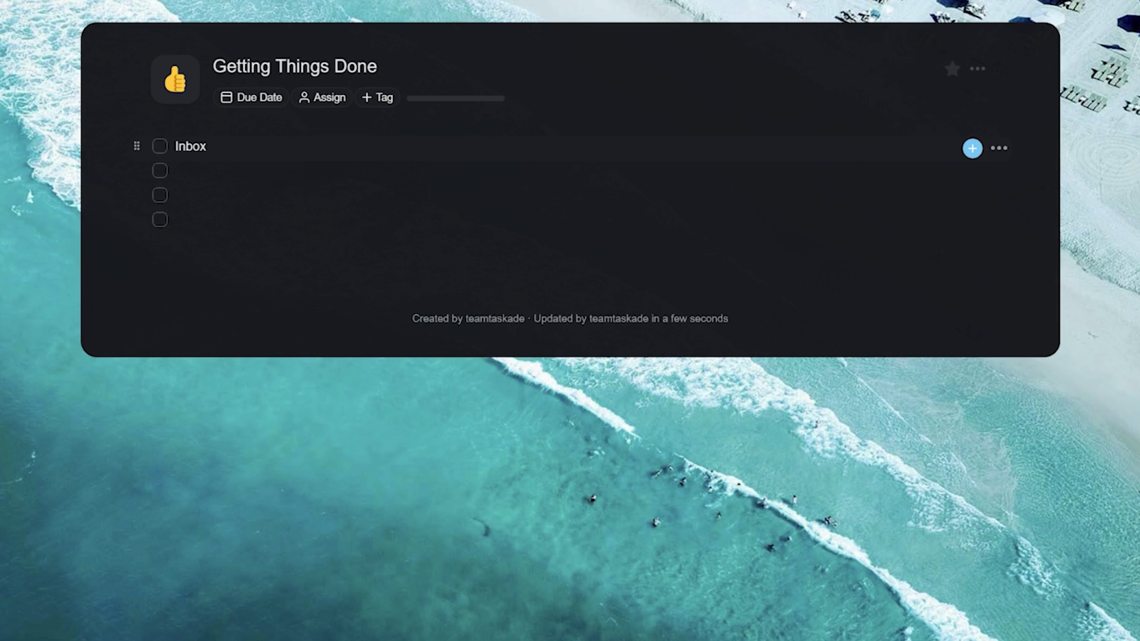
pyautogui.write('/')
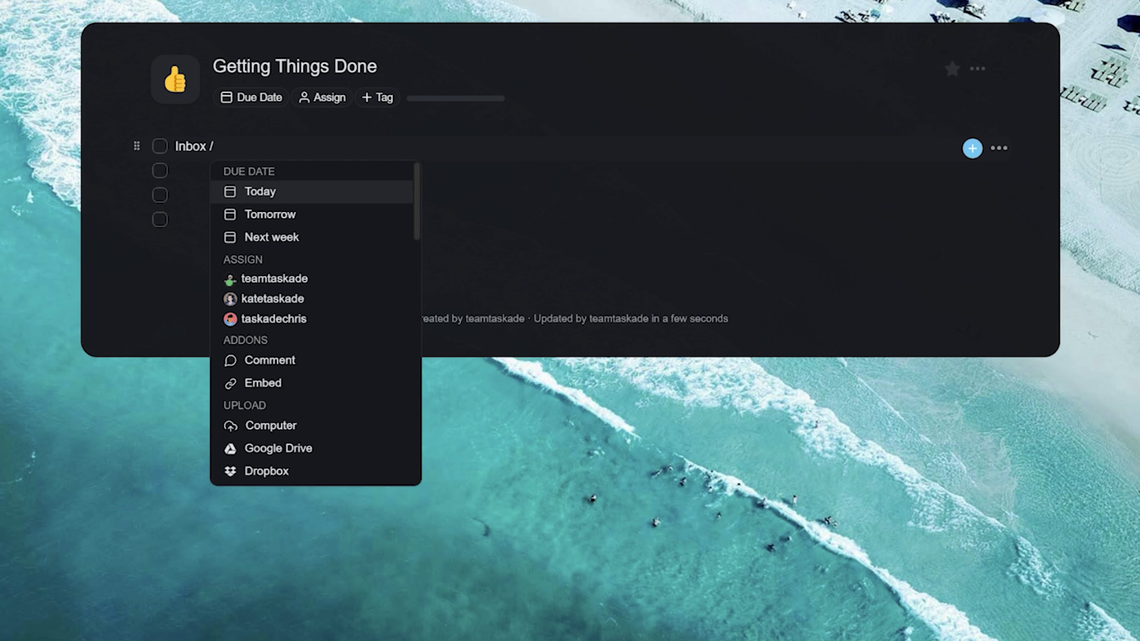
pyautogui.press('Down')
pyautogui.press('Down')
pyautogui.press('Down')
pyautogui.press('Down')
pyautogui.press('Down')
pyautogui.press('Down')
pyautogui.press('Down')
pyautogui.press('Down')
pyautogui.write('head')
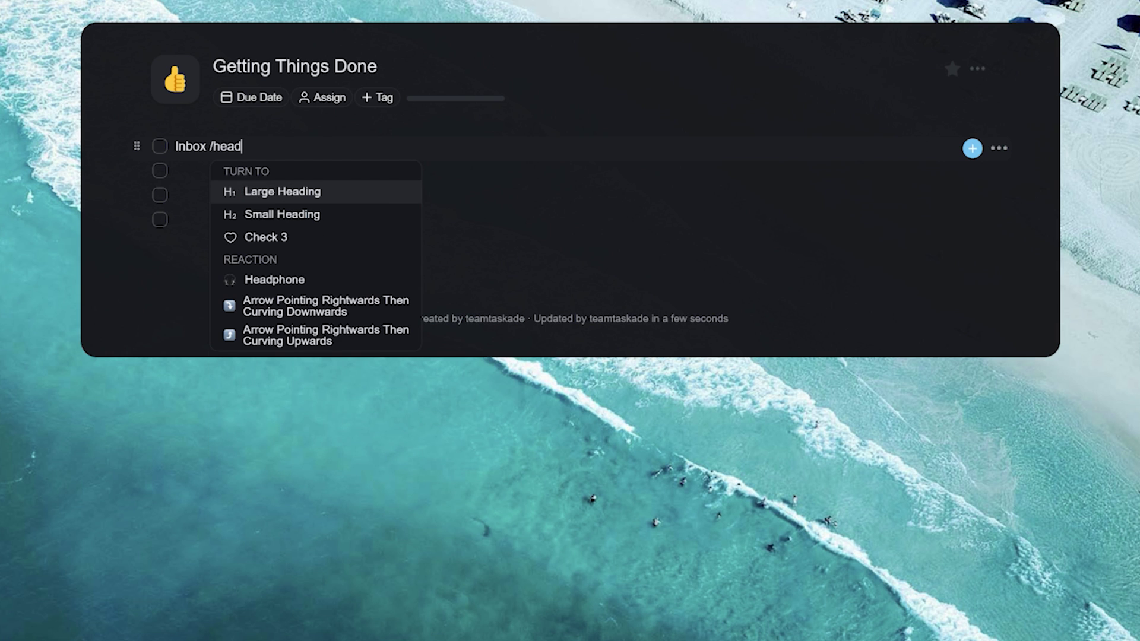
pyautogui.press('Return')
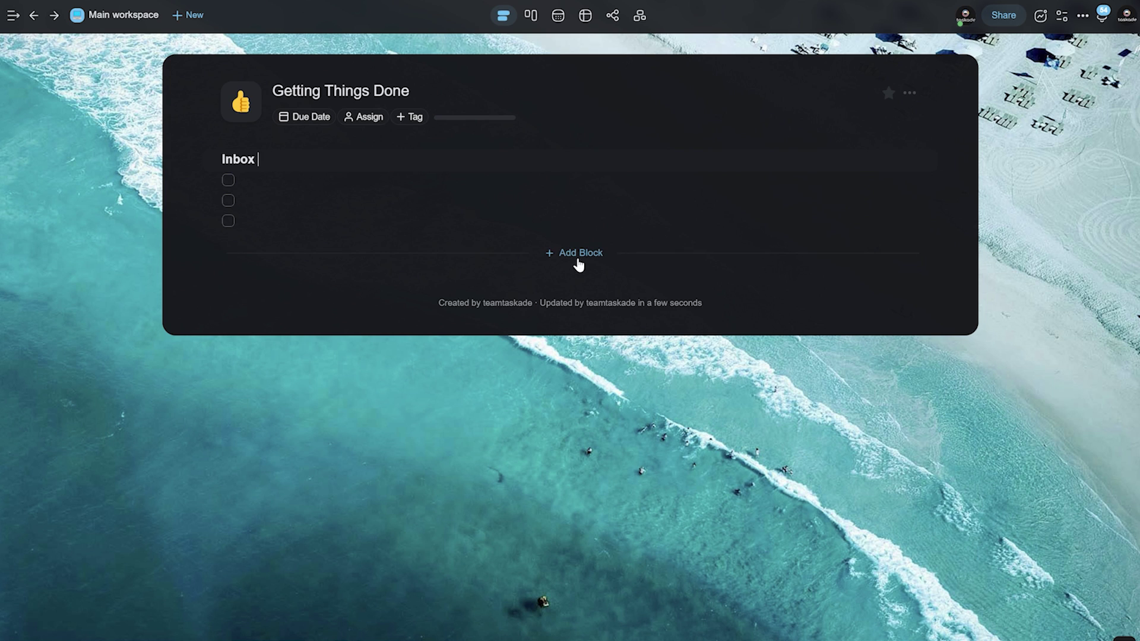
# Add a Check 1 section below Inbox headed 'Priority 1'
pyautogui.click(579, 254)
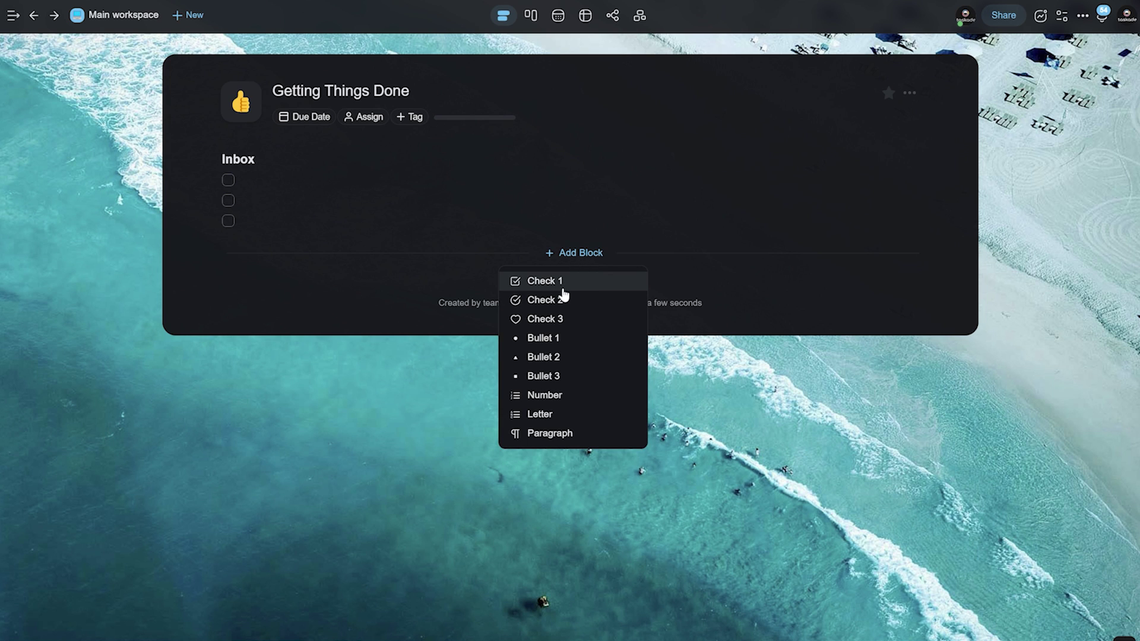
pyautogui.click(561, 287)
pyautogui.doubleClick(235, 263)
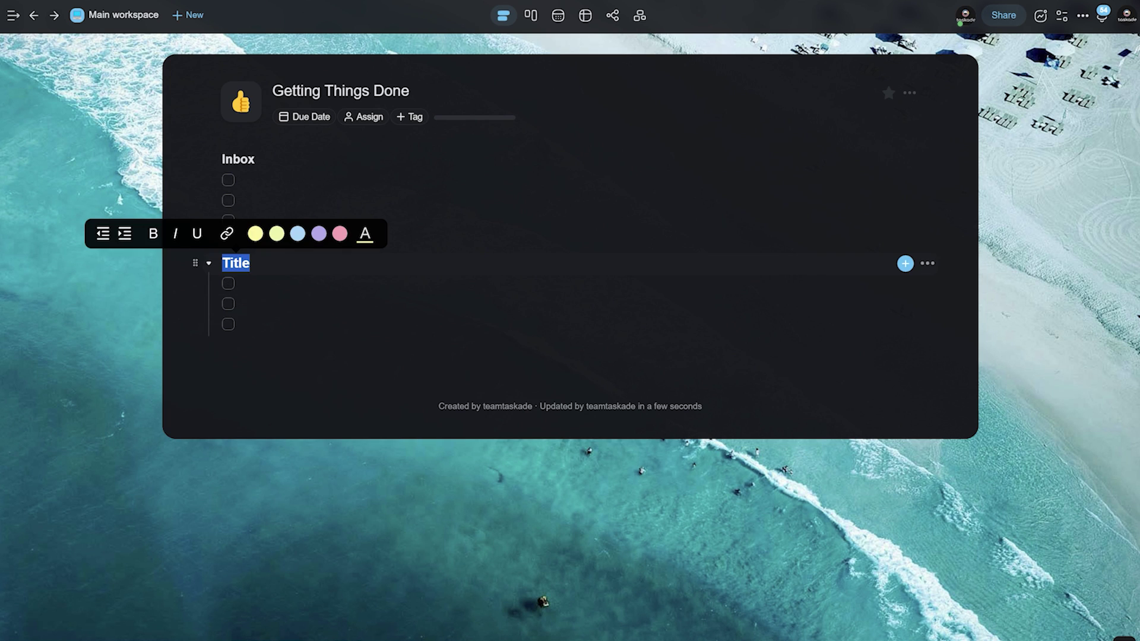
pyautogui.write('Priority 1')
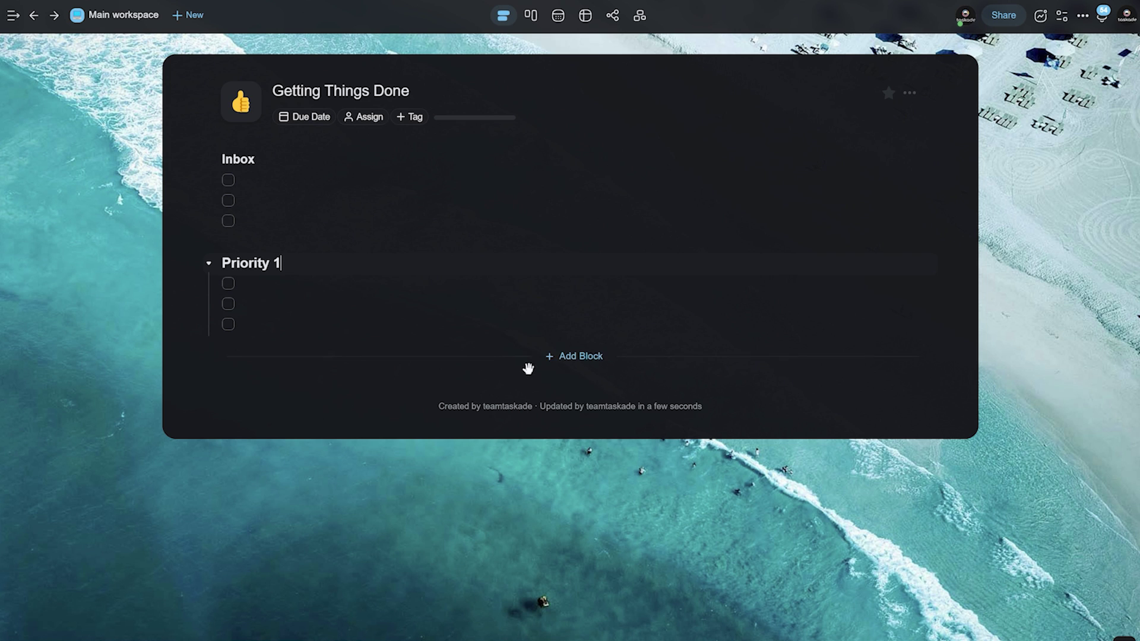
# Add two more checklist sections headed Priority 2 and Future
pyautogui.click(574, 357)
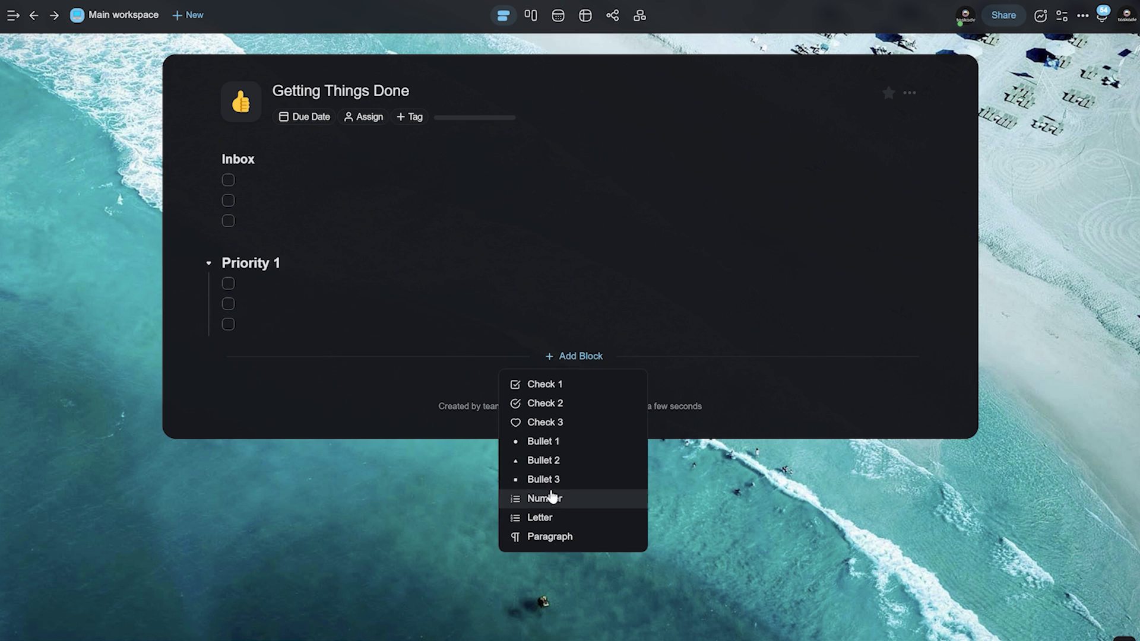
pyautogui.click(558, 392)
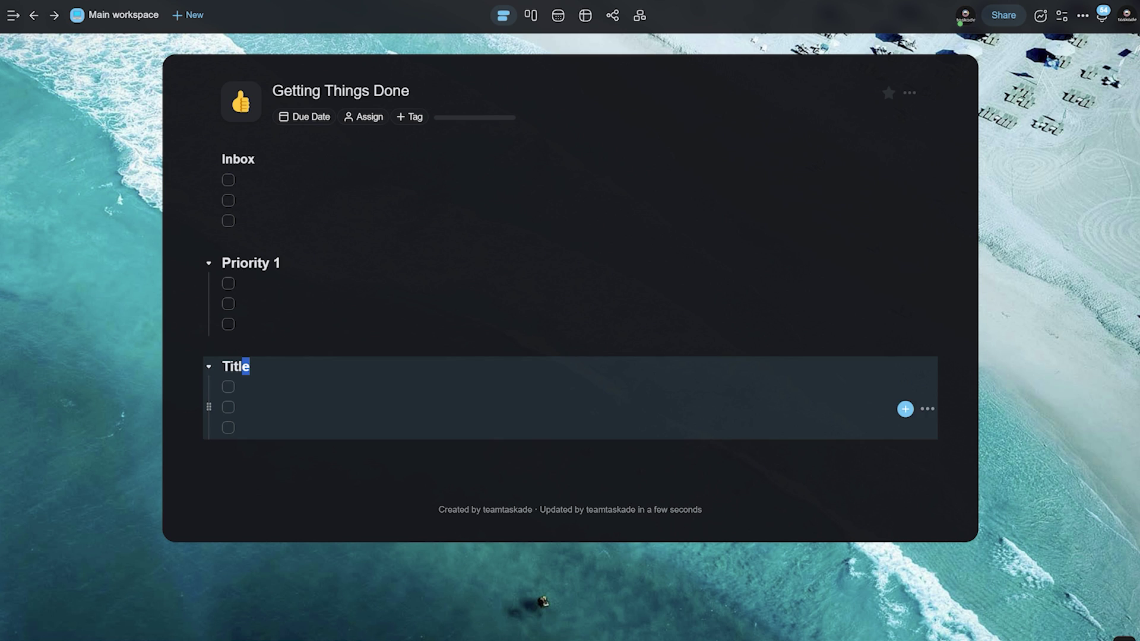
pyautogui.write('Prority 2')
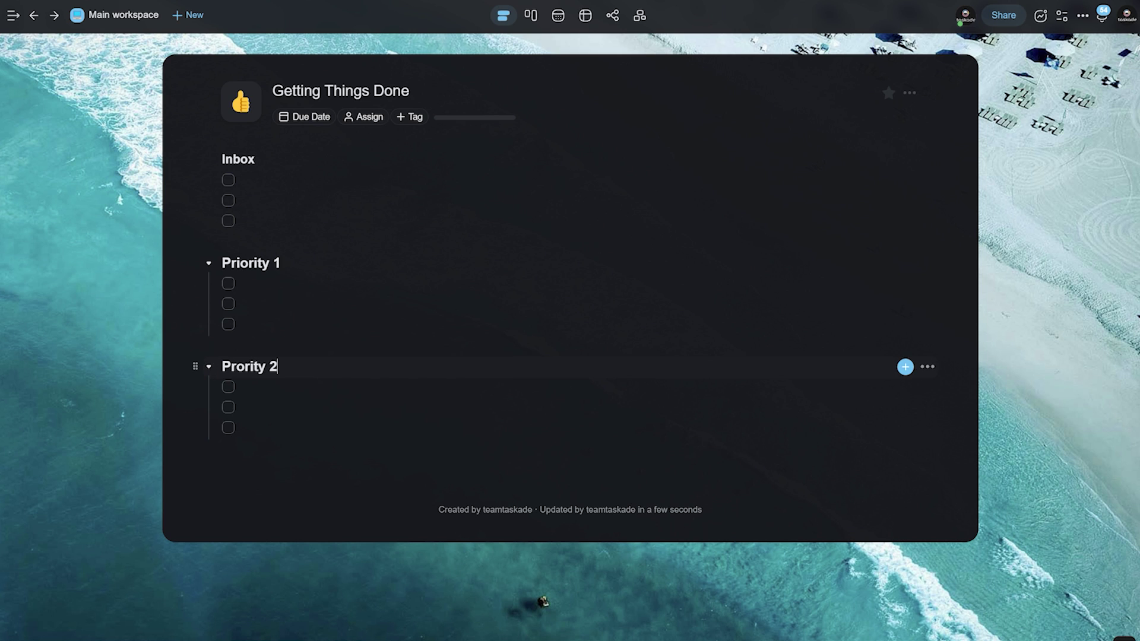
pyautogui.click(485, 450)
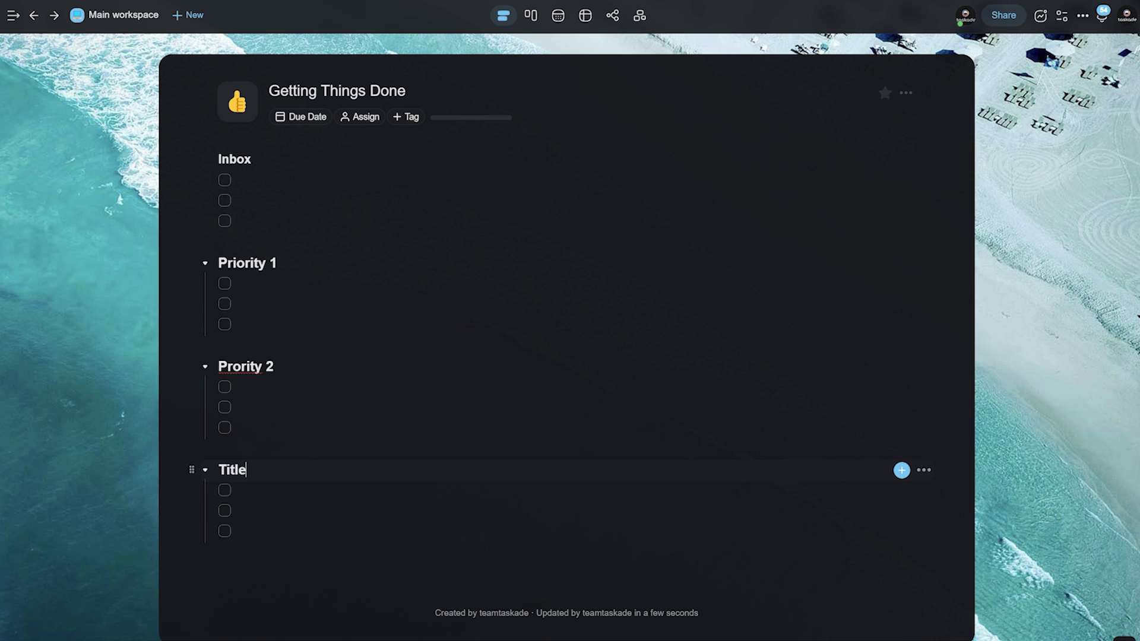
pyautogui.write('Future')
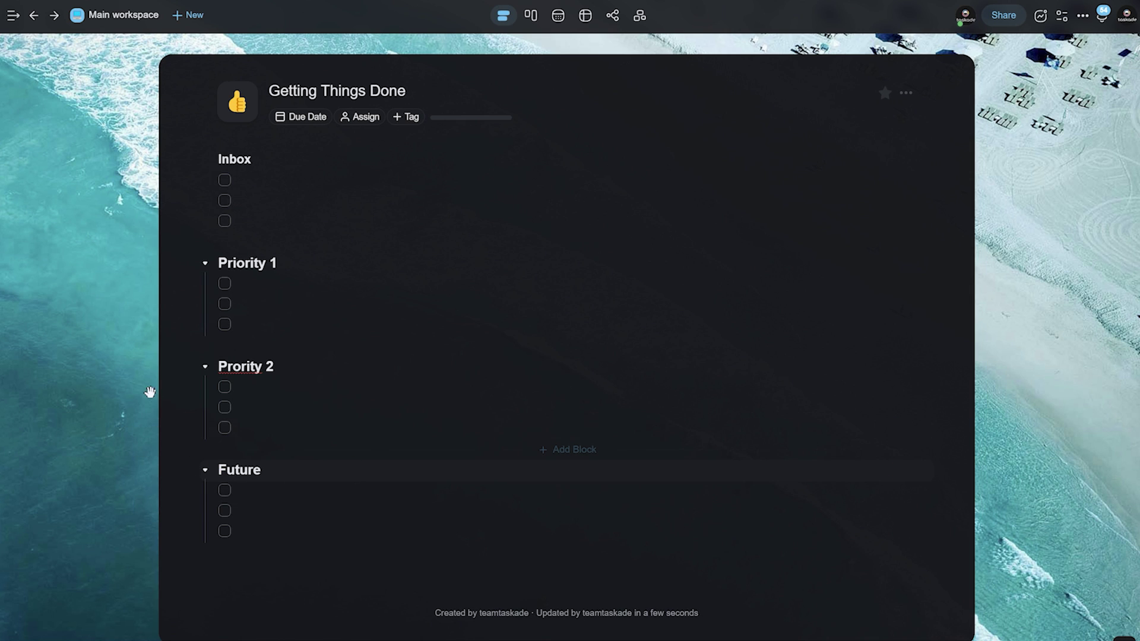
# Correct the misspelled 'Prority' heading to 'Priority 2' via spelling suggestions
pyautogui.click(230, 367)
pyautogui.write('i')
pyautogui.rightClick(234, 366)
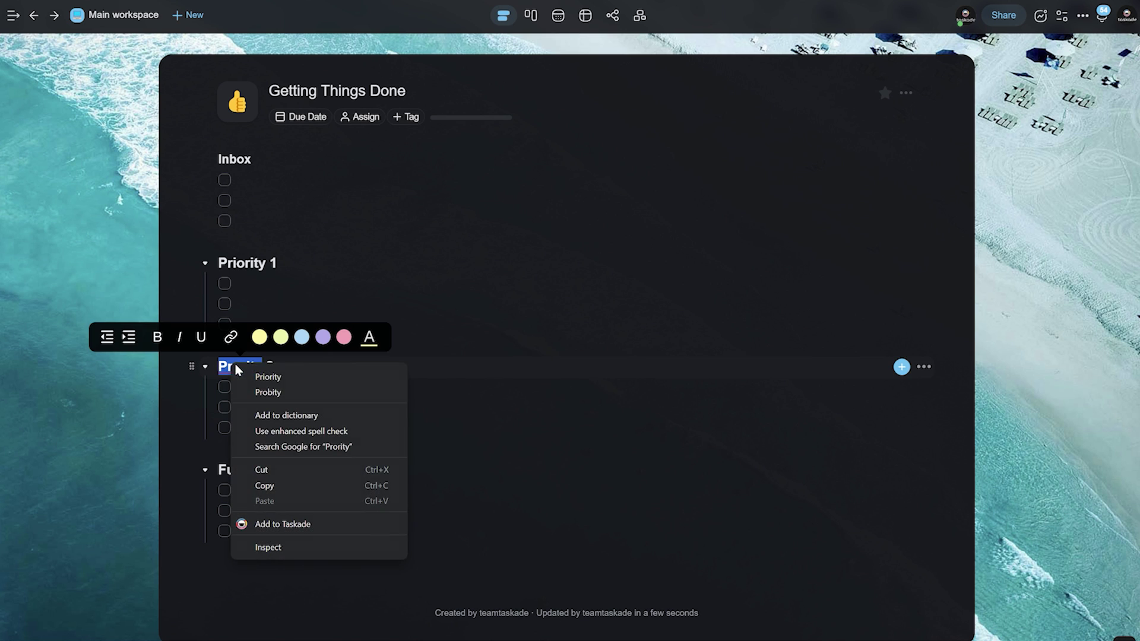
pyautogui.click(265, 377)
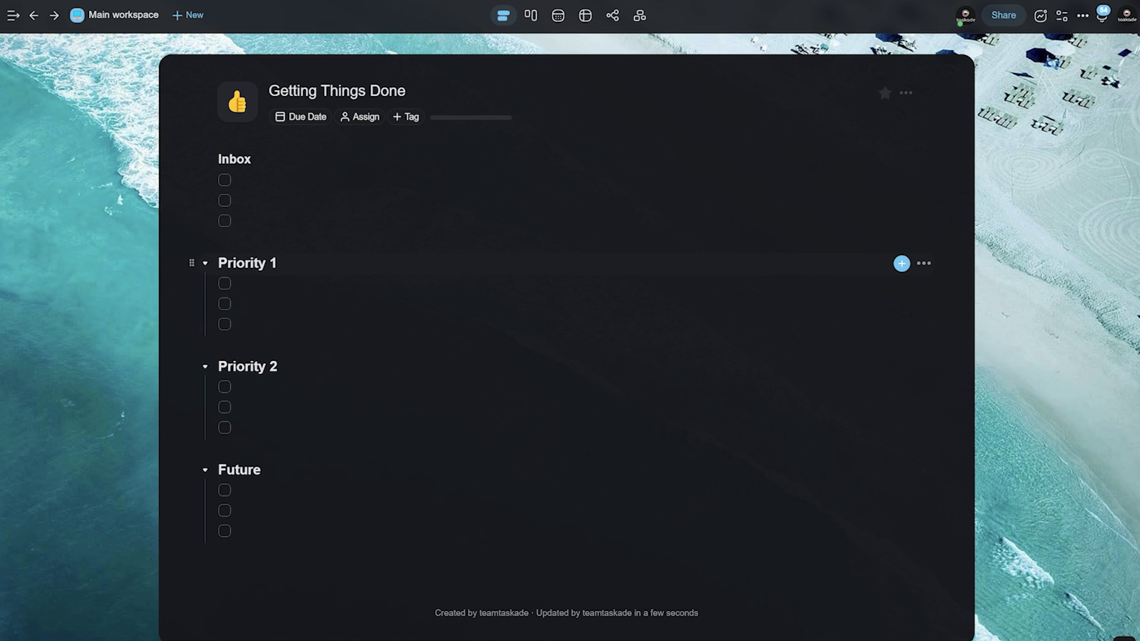
pyautogui.click(259, 165)
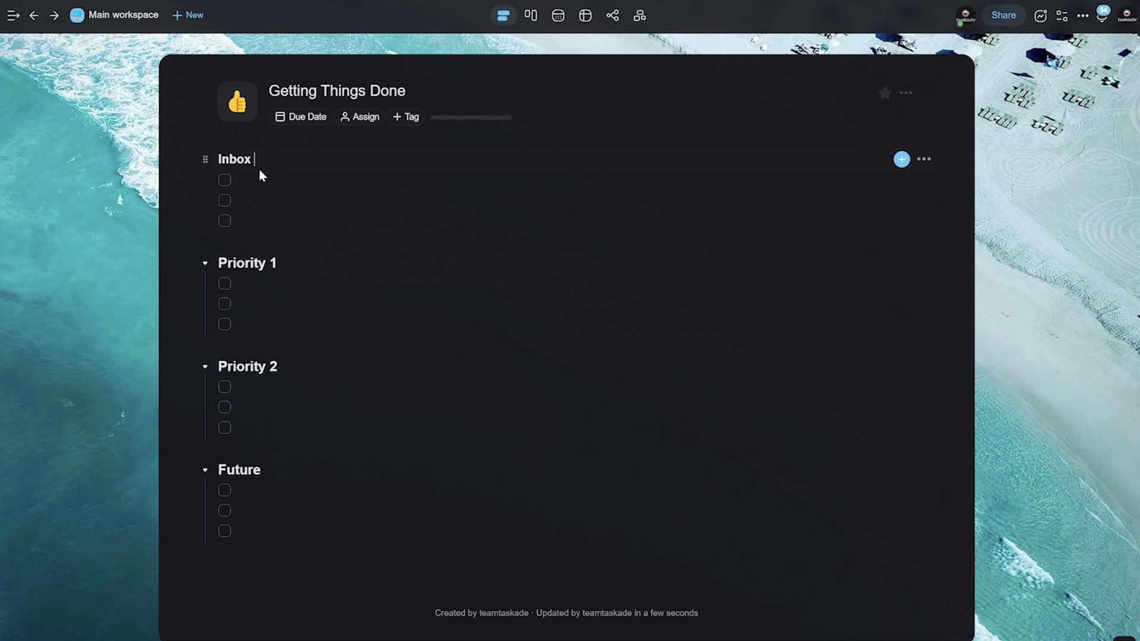
pyautogui.press('Down')
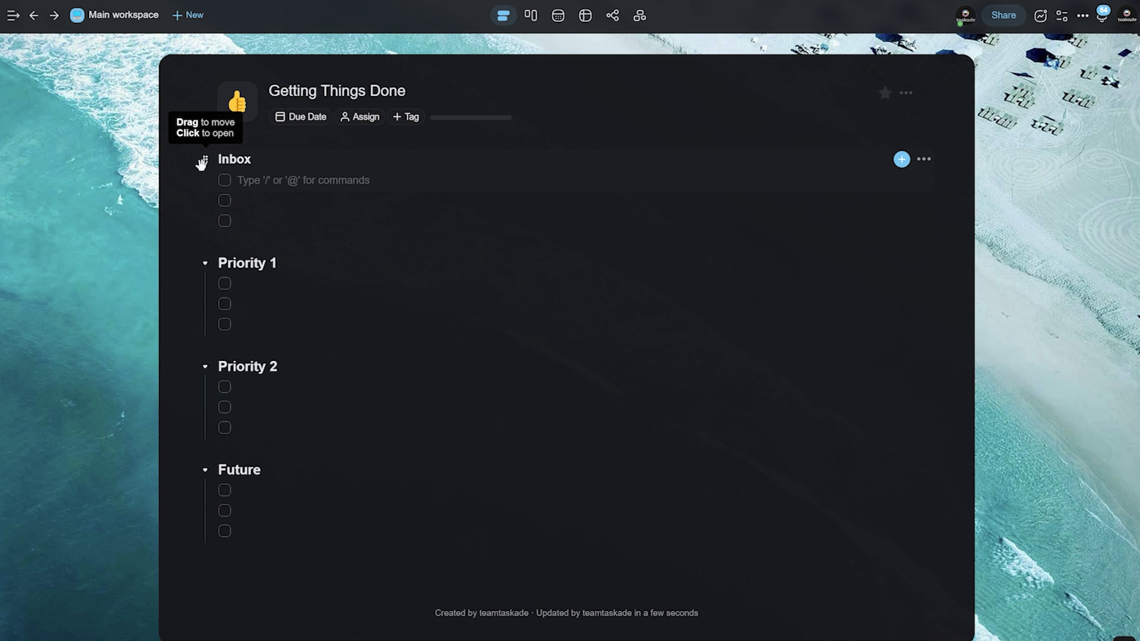
pyautogui.moveTo(203, 263); pyautogui.dragTo(200, 168)
pyautogui.moveTo(196, 364); pyautogui.dragTo(201, 247)
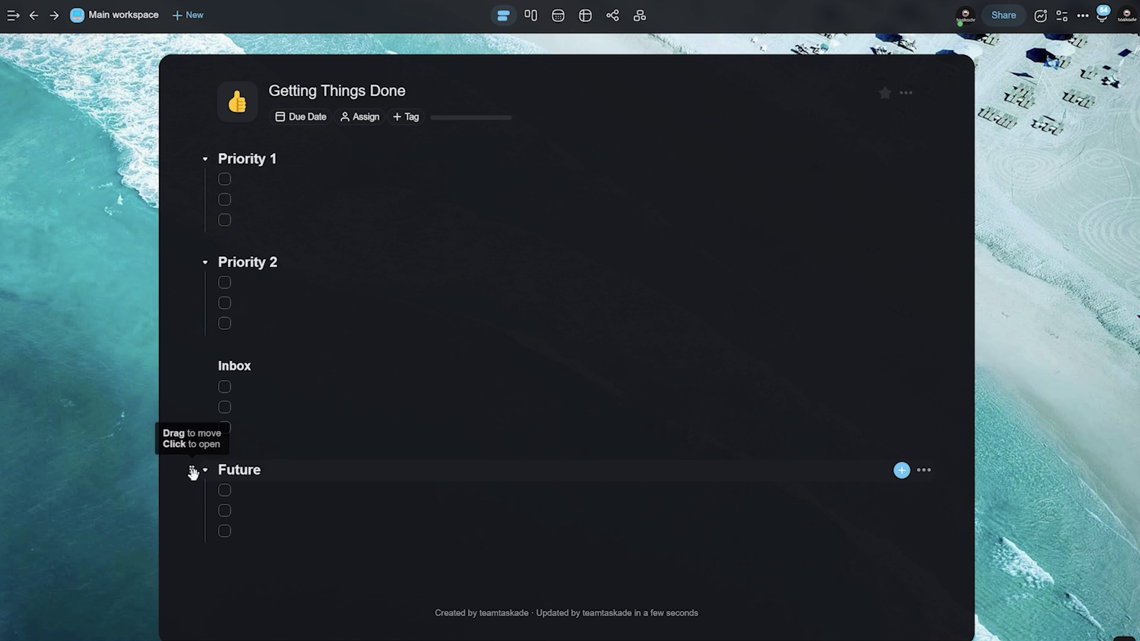
pyautogui.moveTo(192, 470); pyautogui.dragTo(202, 368)
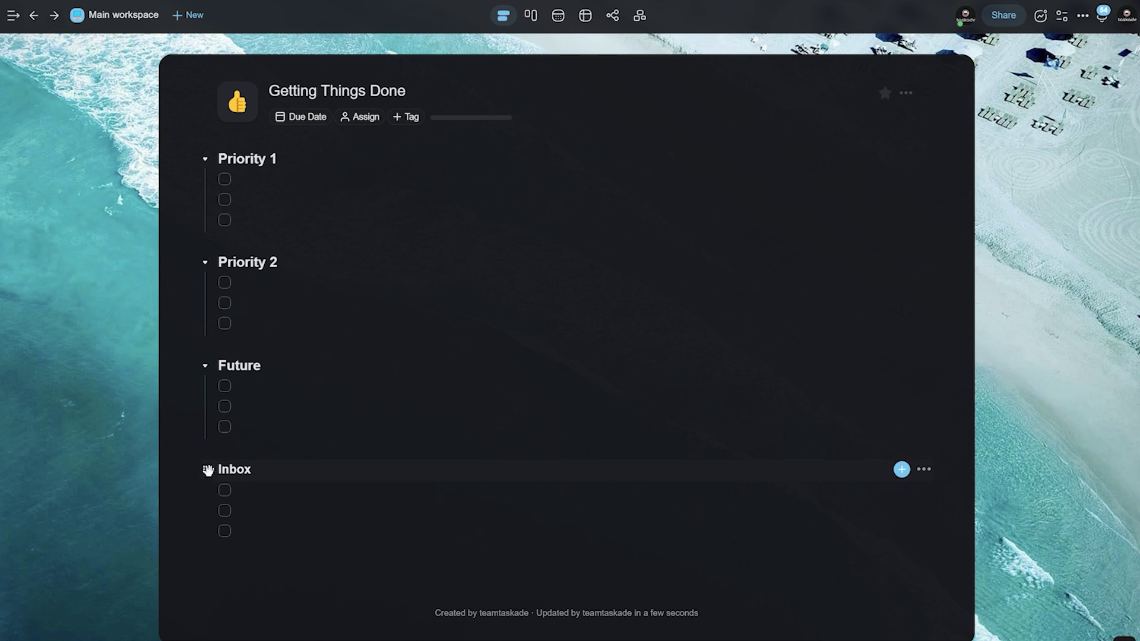
pyautogui.click(891, 490)
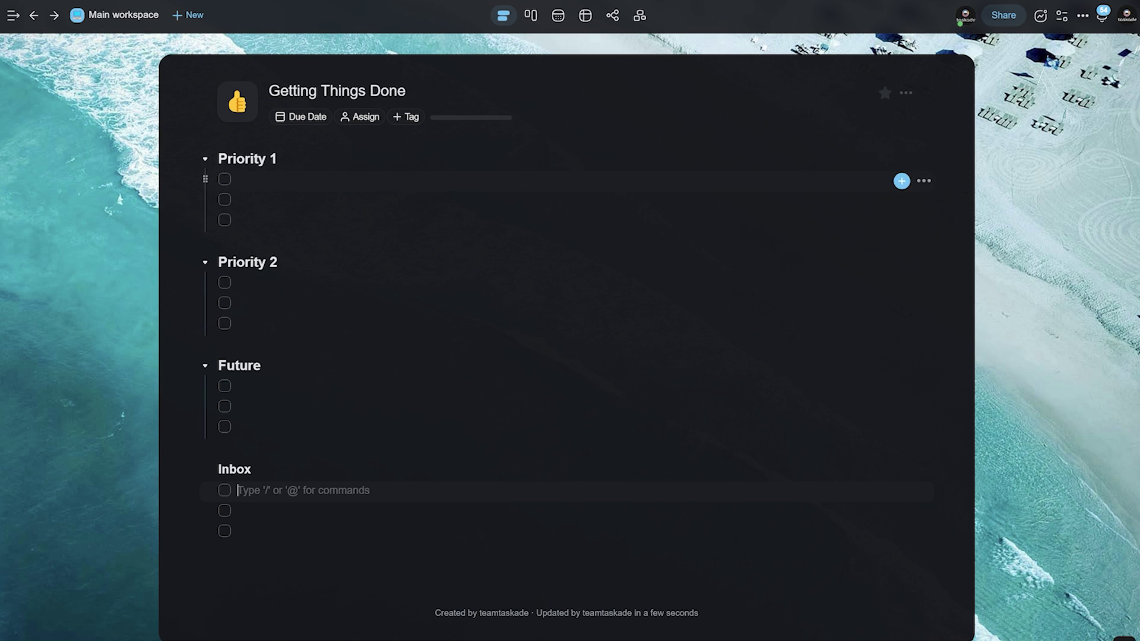
pyautogui.click(249, 179)
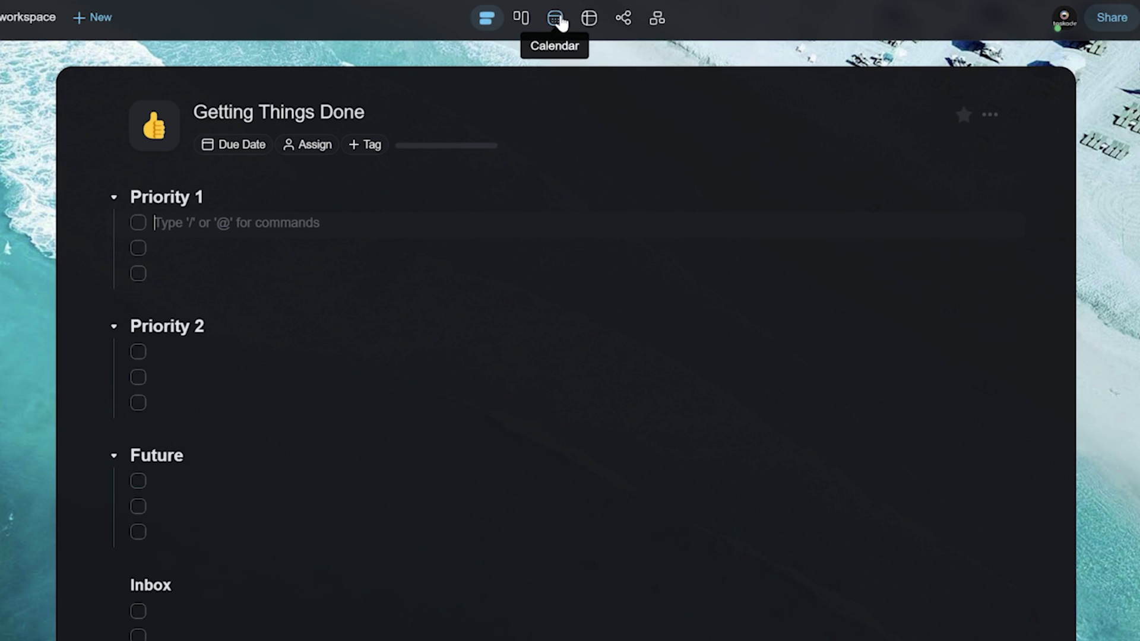
# Switch the project to its table view
pyautogui.click(555, 19)
pyautogui.click(522, 19)
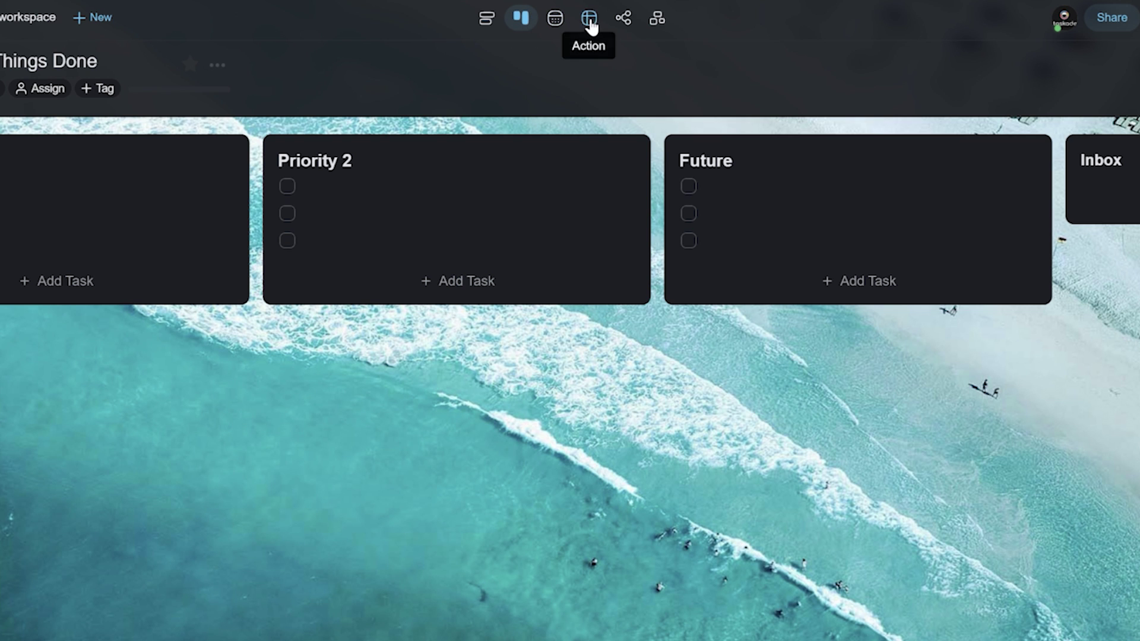
pyautogui.click(589, 19)
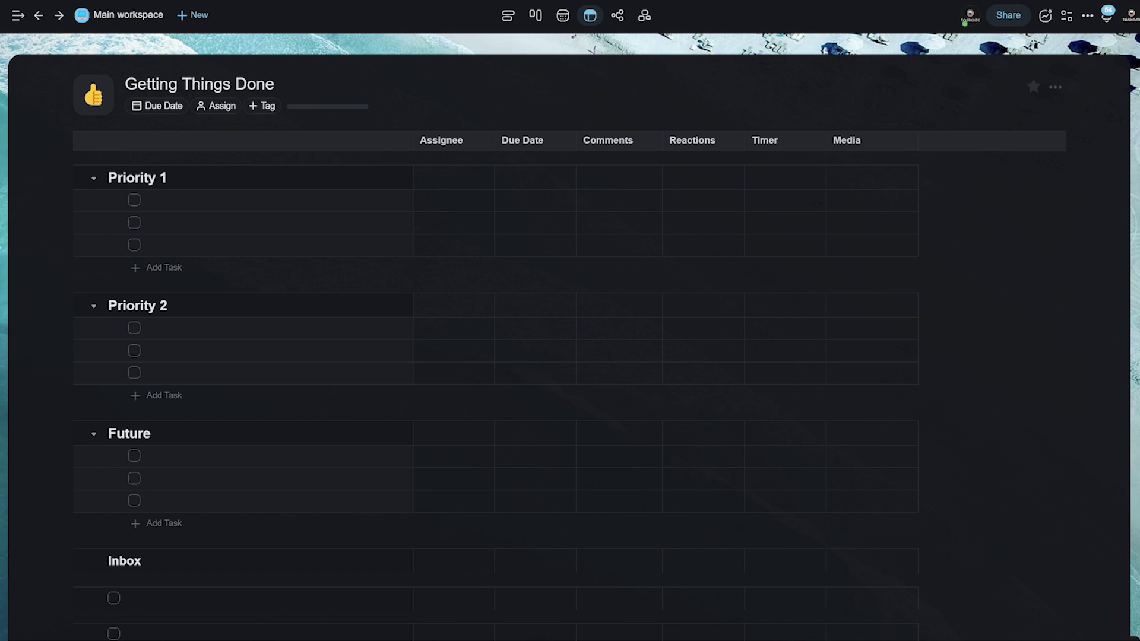
# Enter Inbox tasks 'Set up new daily routine', 'Checking emails' and 'Figuring out new video topics'
pyautogui.scroll(-3, 575, 407)
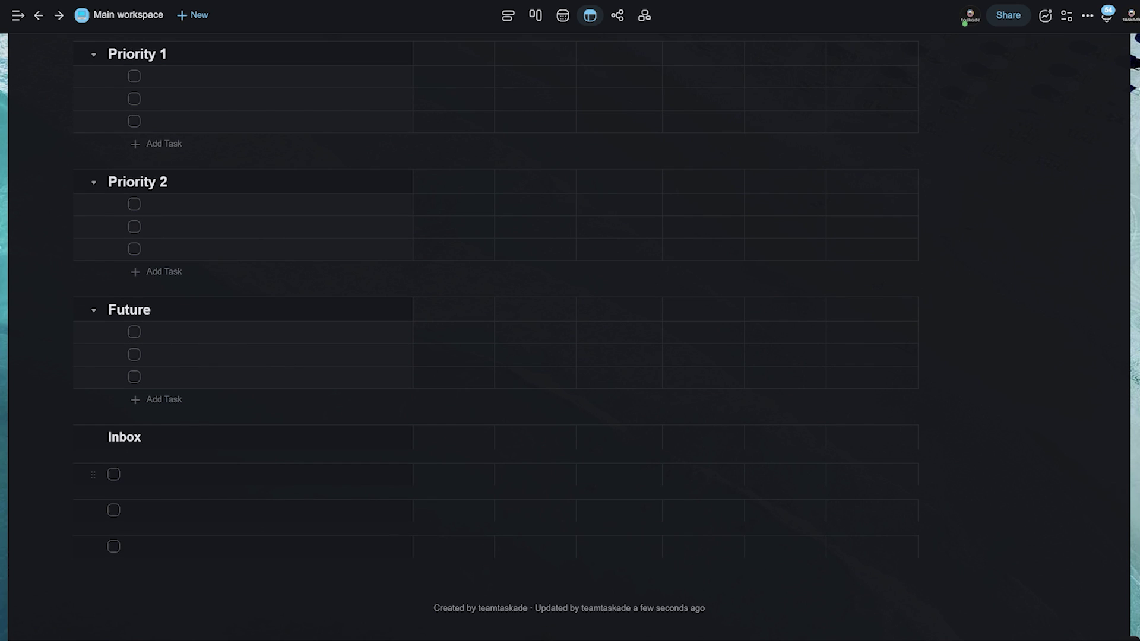
pyautogui.click(126, 474)
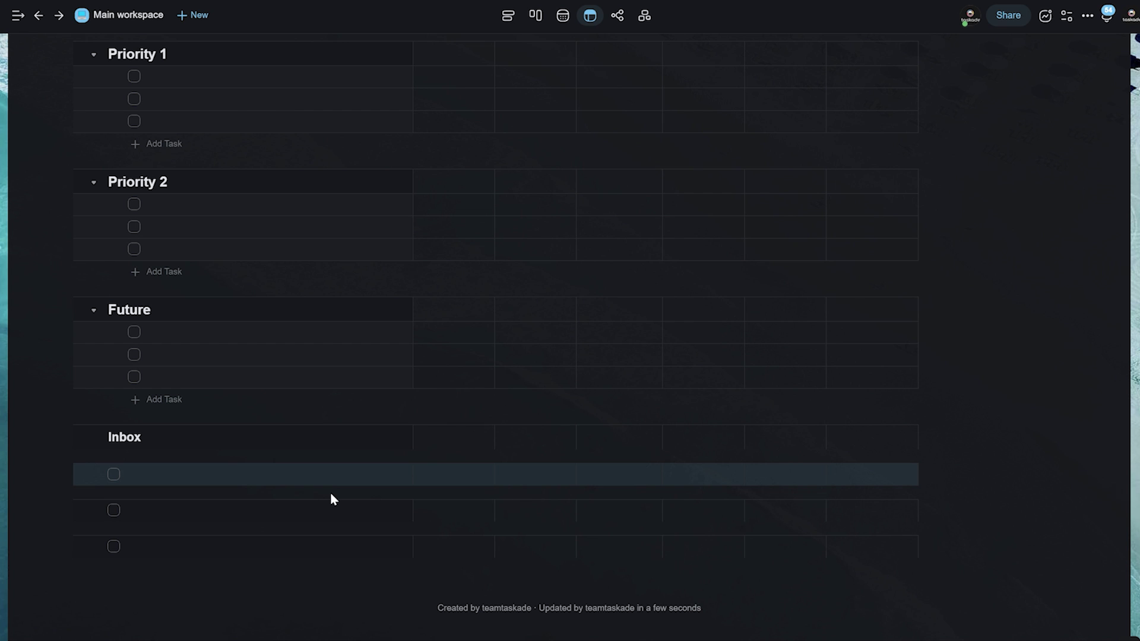
pyautogui.write('Set up new daily routine')
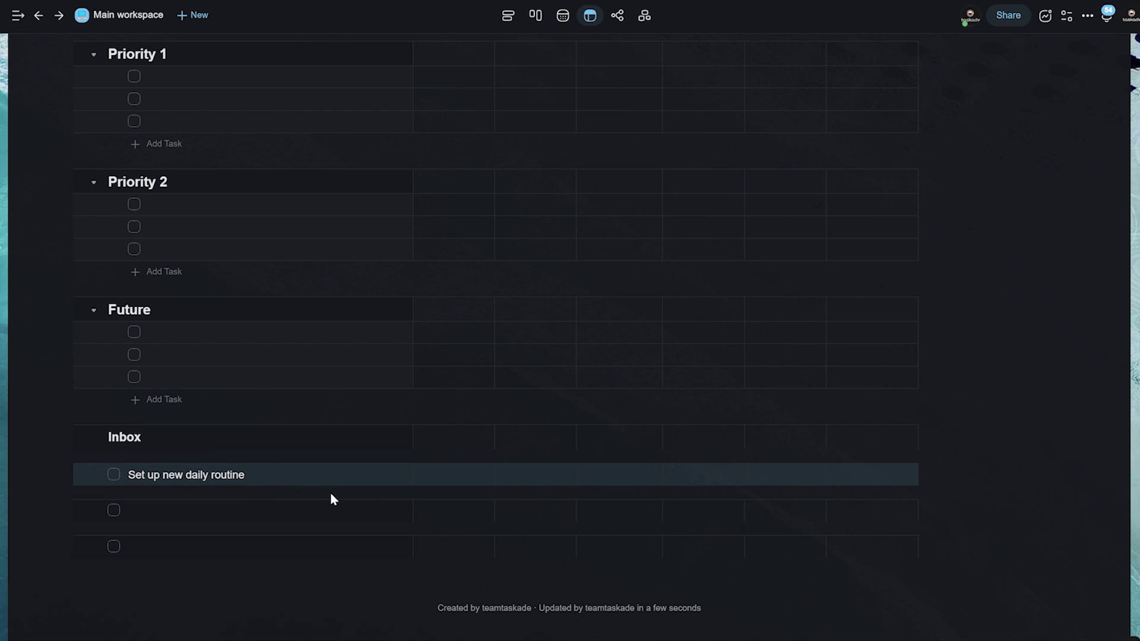
pyautogui.press('Return')
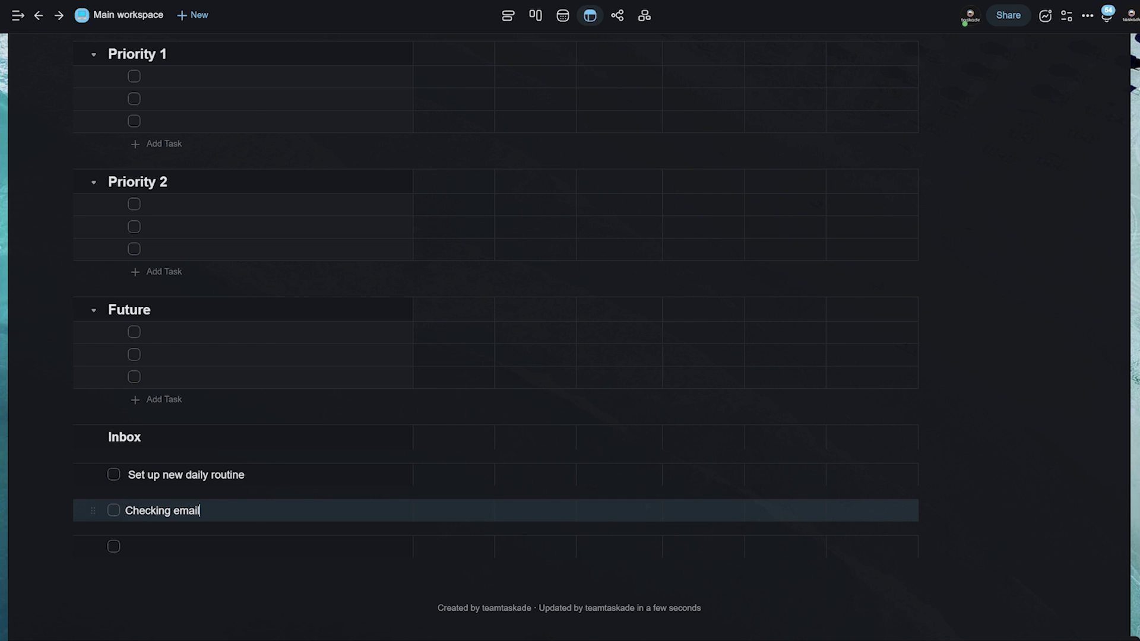
pyautogui.click(204, 538)
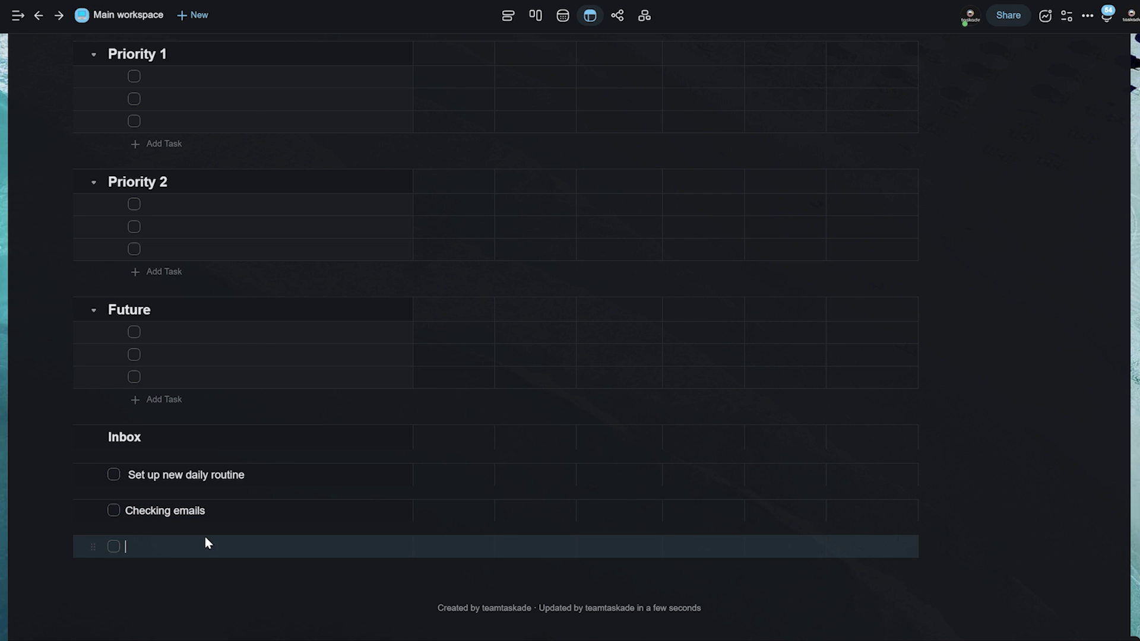
pyautogui.write('Figuring out new video topics')
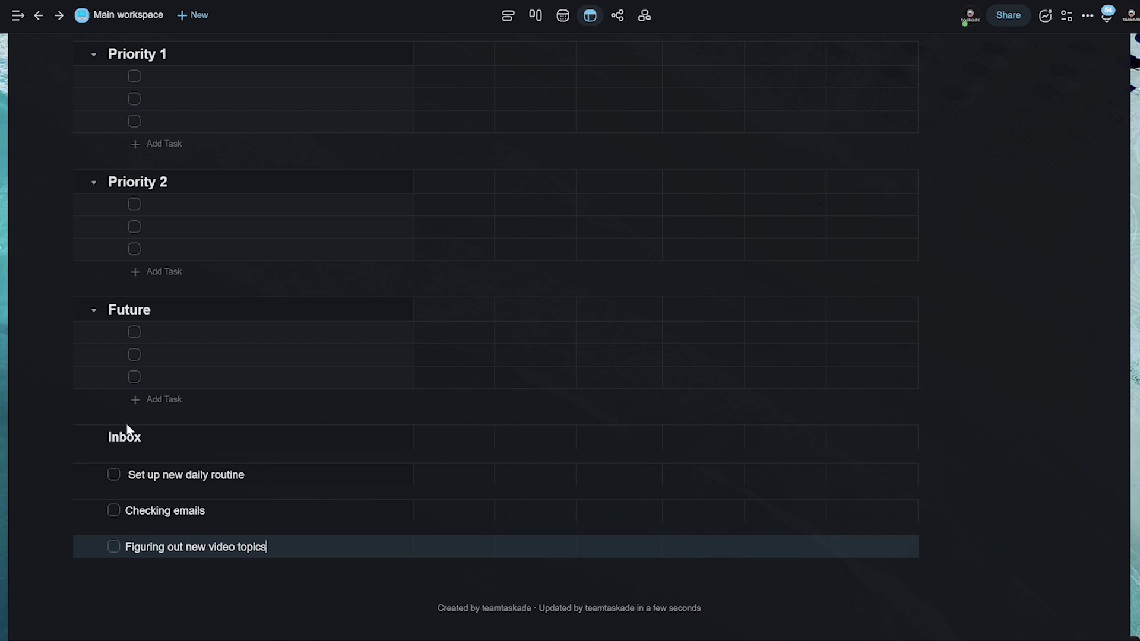
# Drag the video topics task into Priority 1, and the emails and daily routine tasks into Priority 2
pyautogui.click(53, 546)
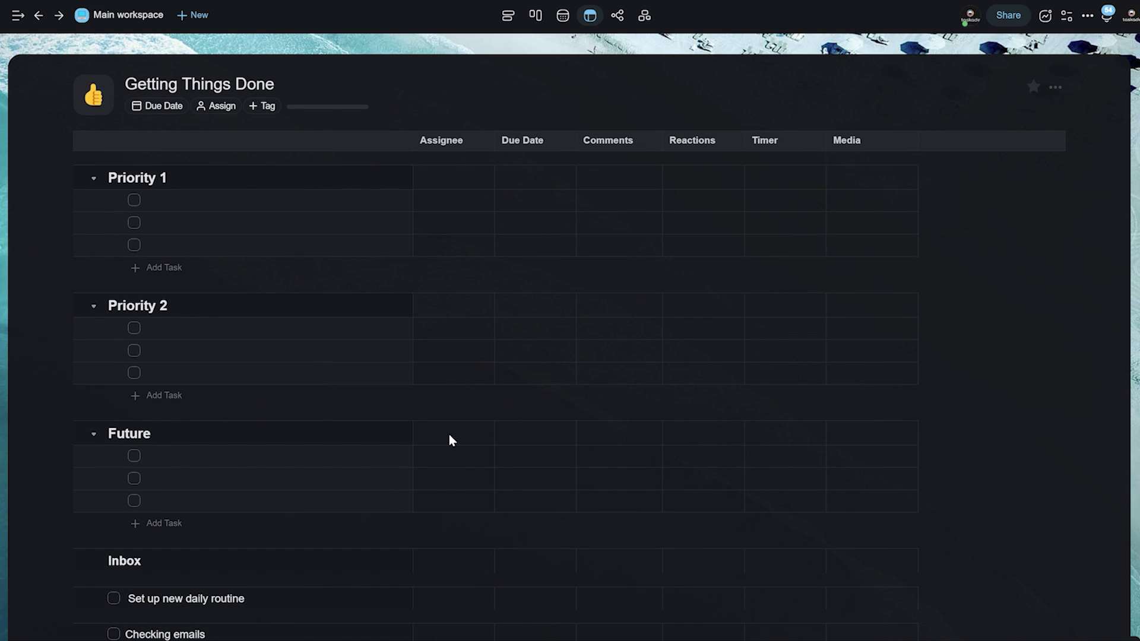
pyautogui.scroll(-2, 356, 445)
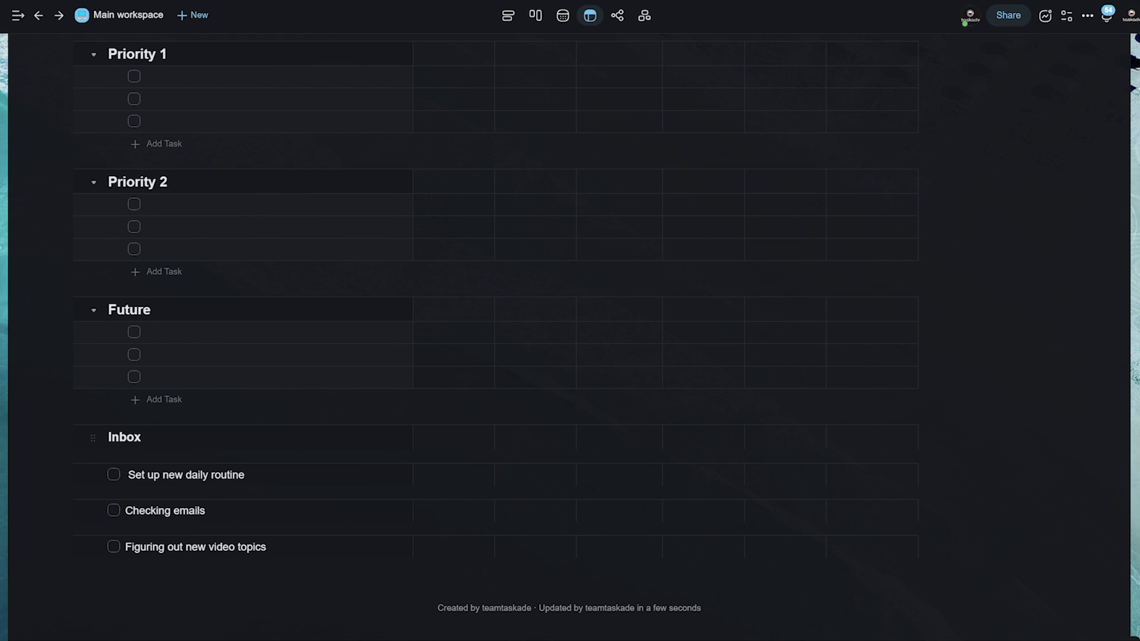
pyautogui.scroll(2, 372, 535)
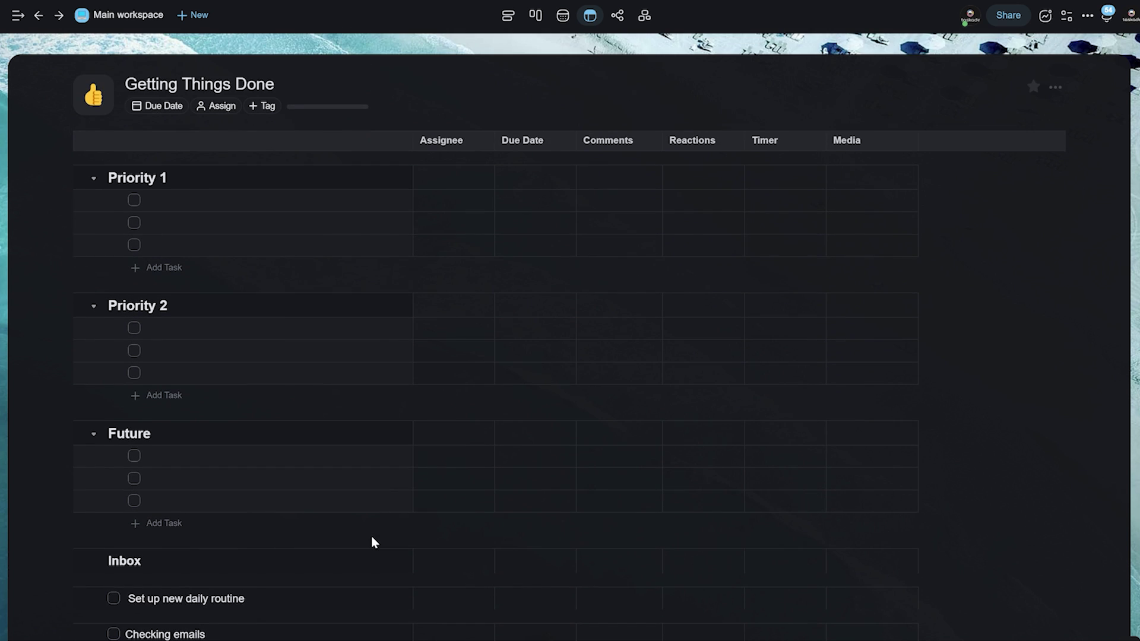
pyautogui.scroll(-2, 345, 532)
pyautogui.scroll(2, 970, 75)
pyautogui.scroll(-2, 229, 267)
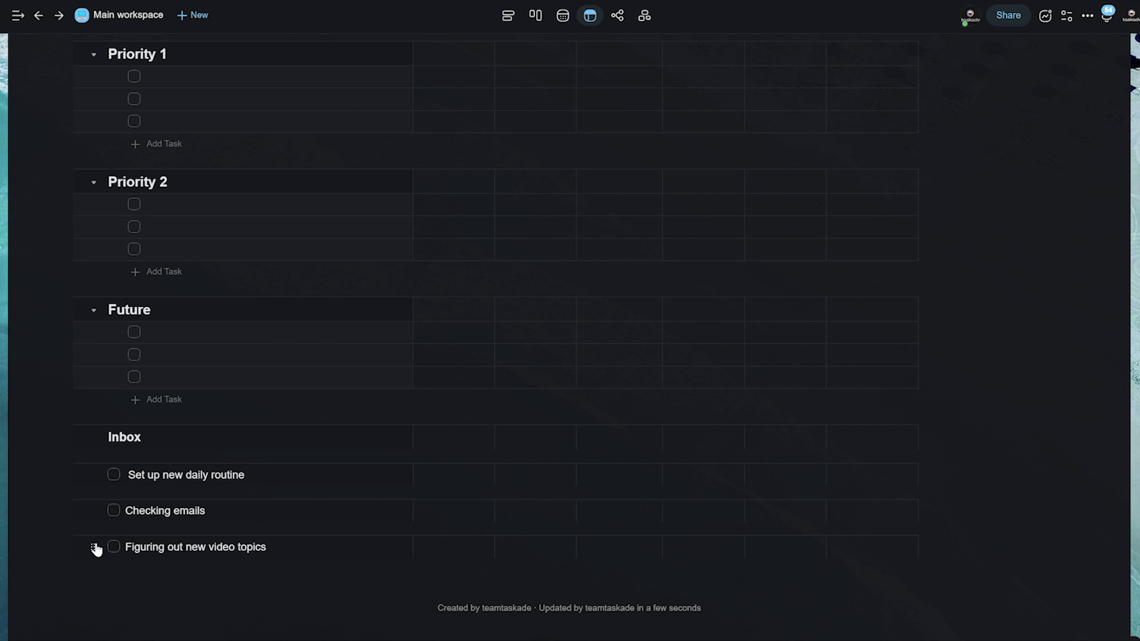
pyautogui.moveTo(95, 548); pyautogui.dragTo(132, 70)
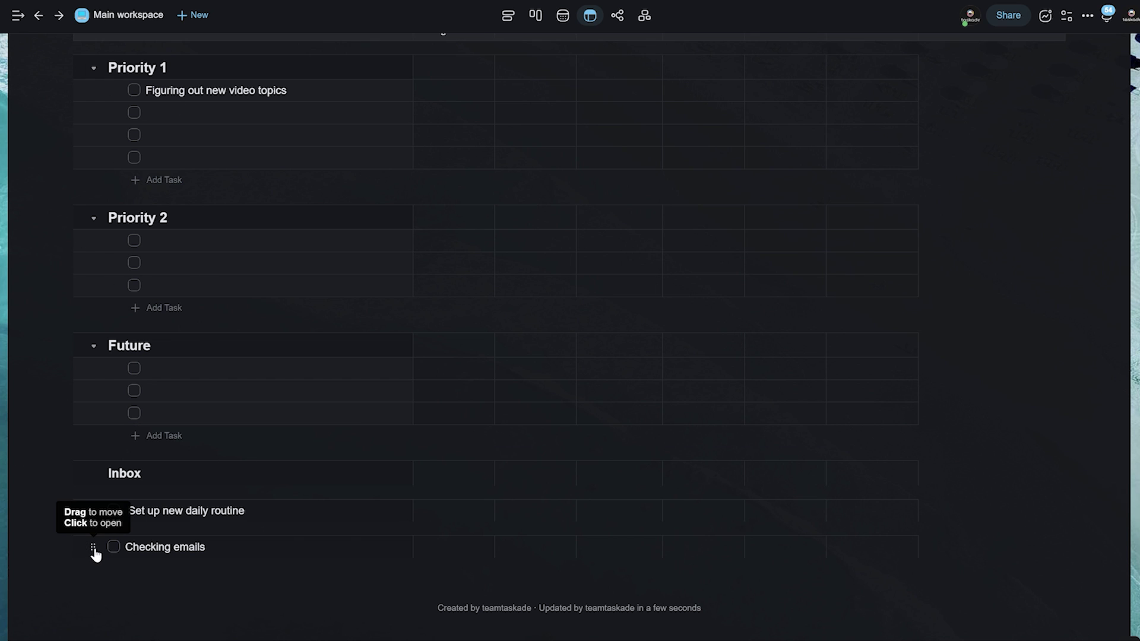
pyautogui.moveTo(95, 554); pyautogui.dragTo(131, 242)
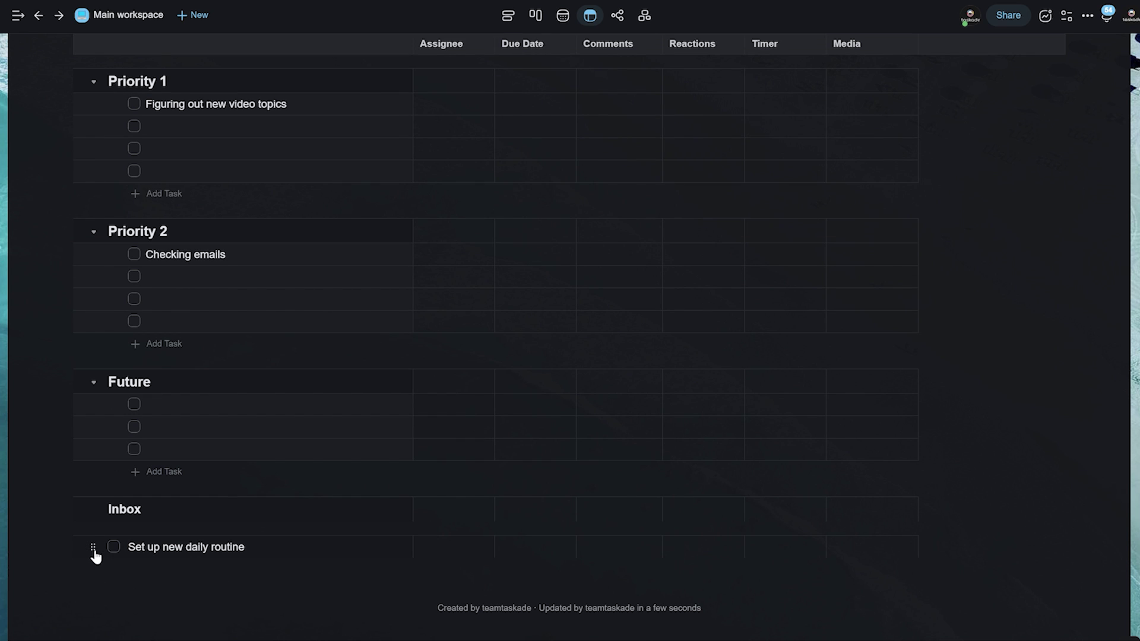
pyautogui.moveTo(95, 555); pyautogui.dragTo(150, 269)
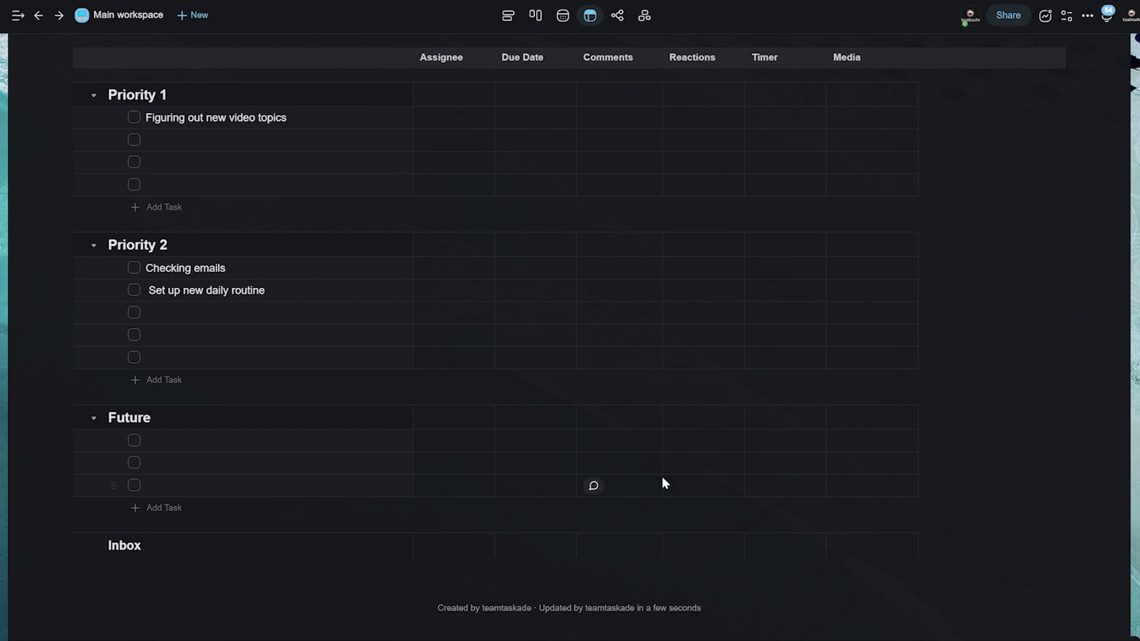
# Redo the moves so Checking emails, then Set up new daily routine, sit under Priority 2
pyautogui.scroll(2, 529, 344)
pyautogui.scroll(-2, 521, 340)
pyautogui.click(356, 441)
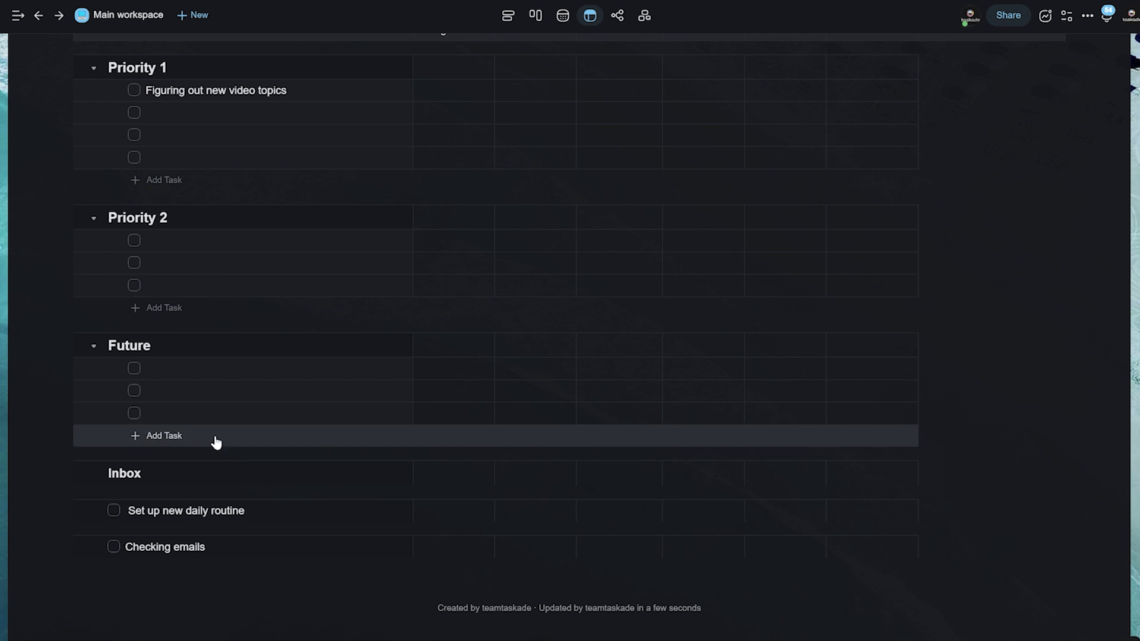
pyautogui.moveTo(92, 549); pyautogui.dragTo(131, 235)
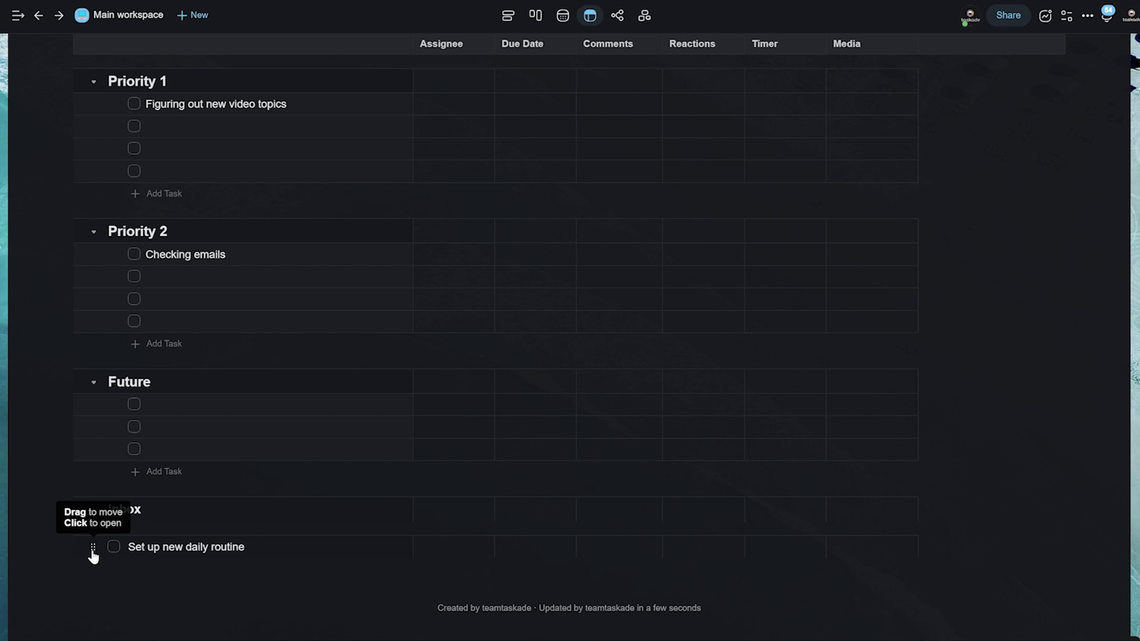
pyautogui.moveTo(93, 548); pyautogui.dragTo(151, 273)
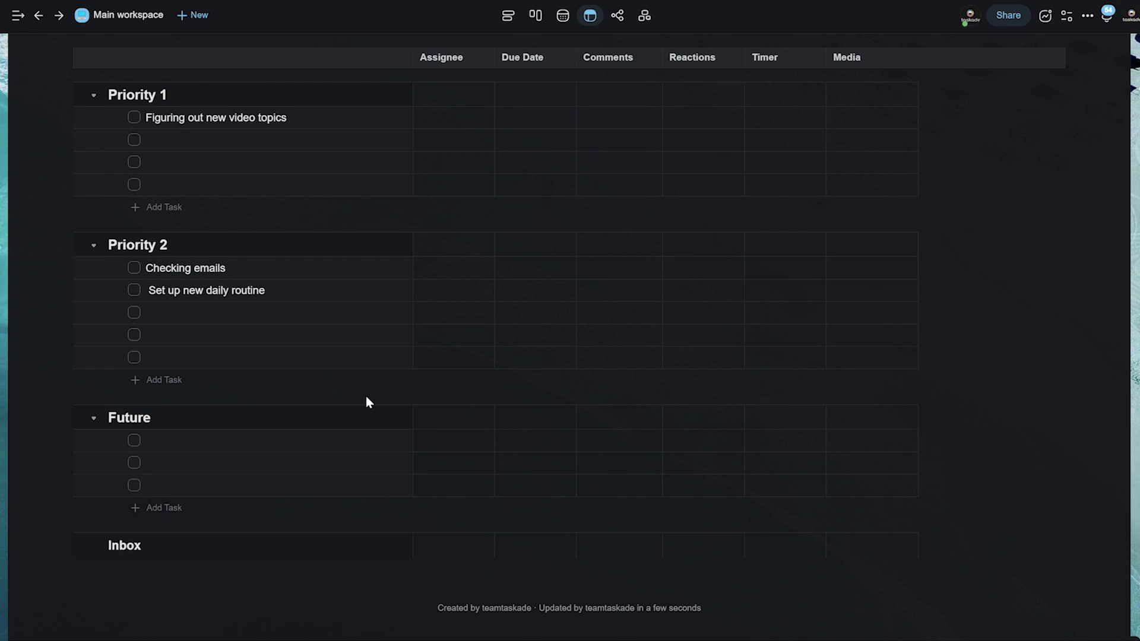
pyautogui.scroll(2, 367, 398)
pyautogui.click(366, 440)
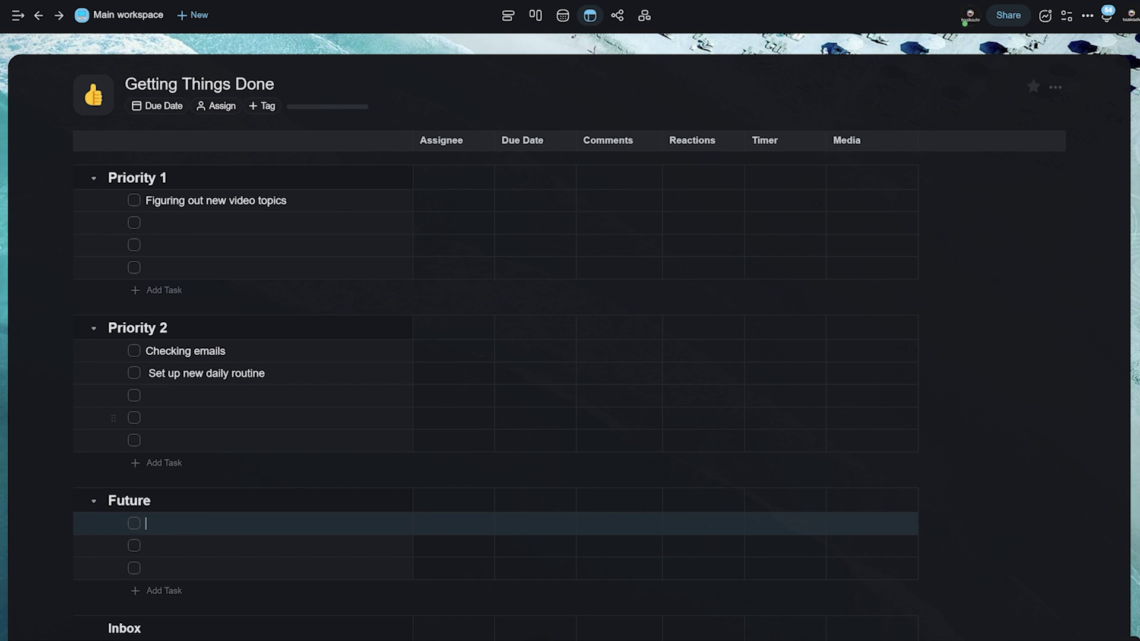
# Back in list view, give 'Figuring out new video topics' a Nov 12, 2022 due date
pyautogui.click(508, 14)
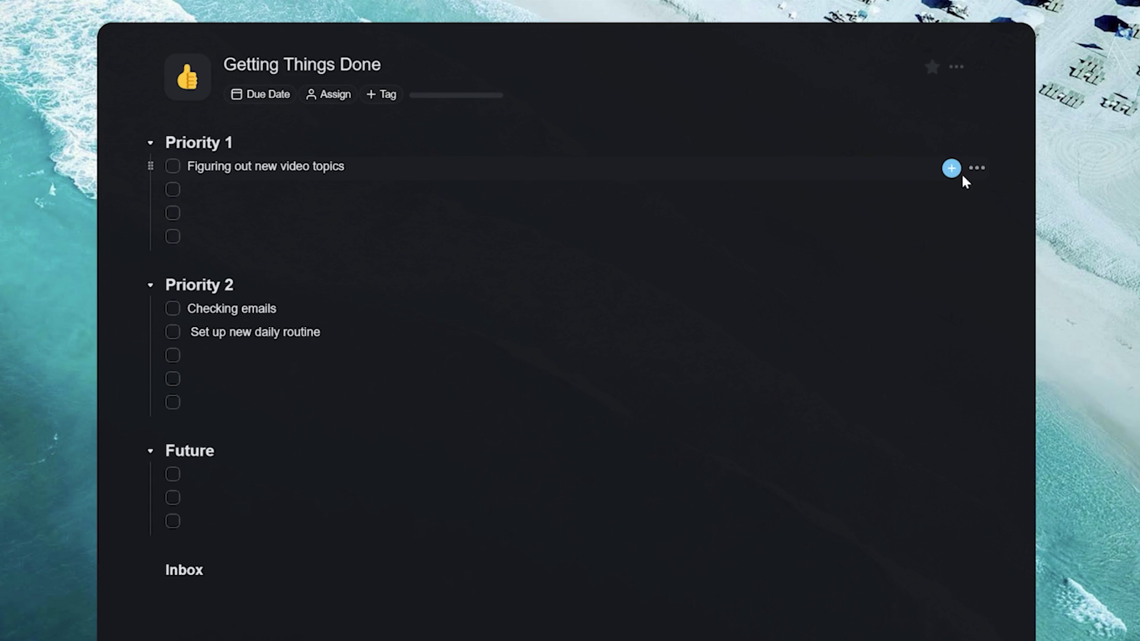
pyautogui.click(912, 181)
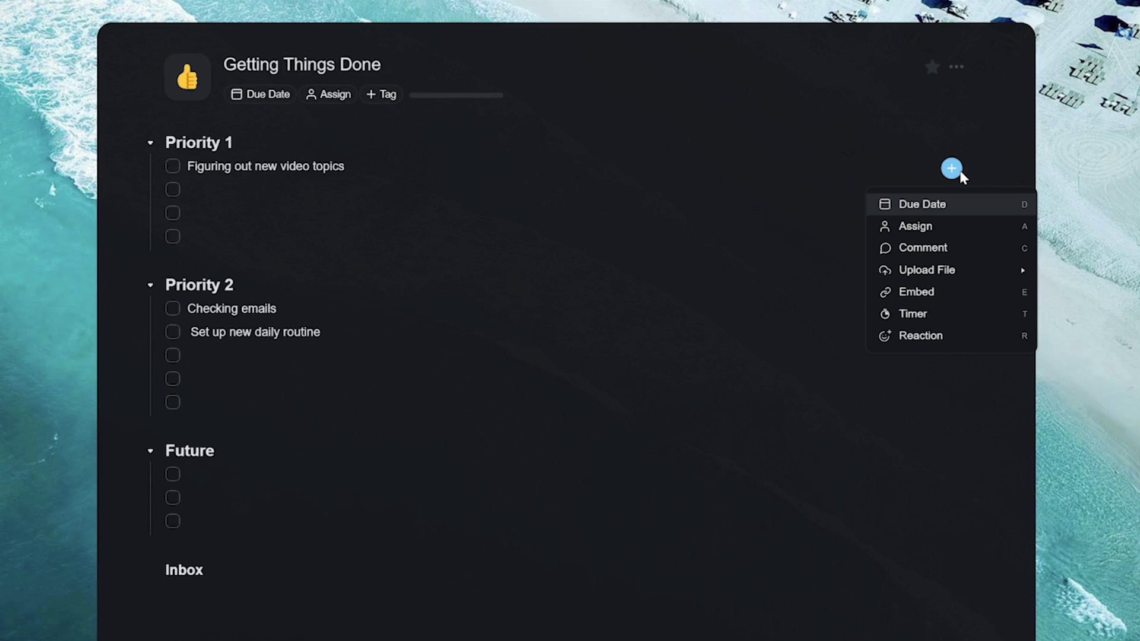
pyautogui.click(948, 205)
pyautogui.click(264, 347)
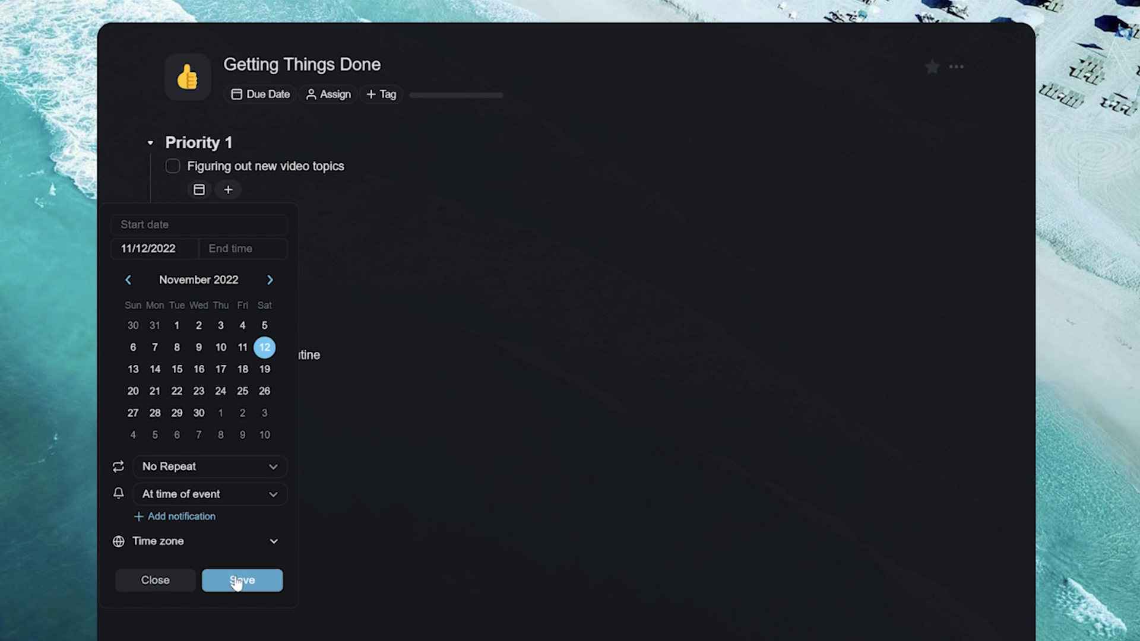
pyautogui.click(240, 580)
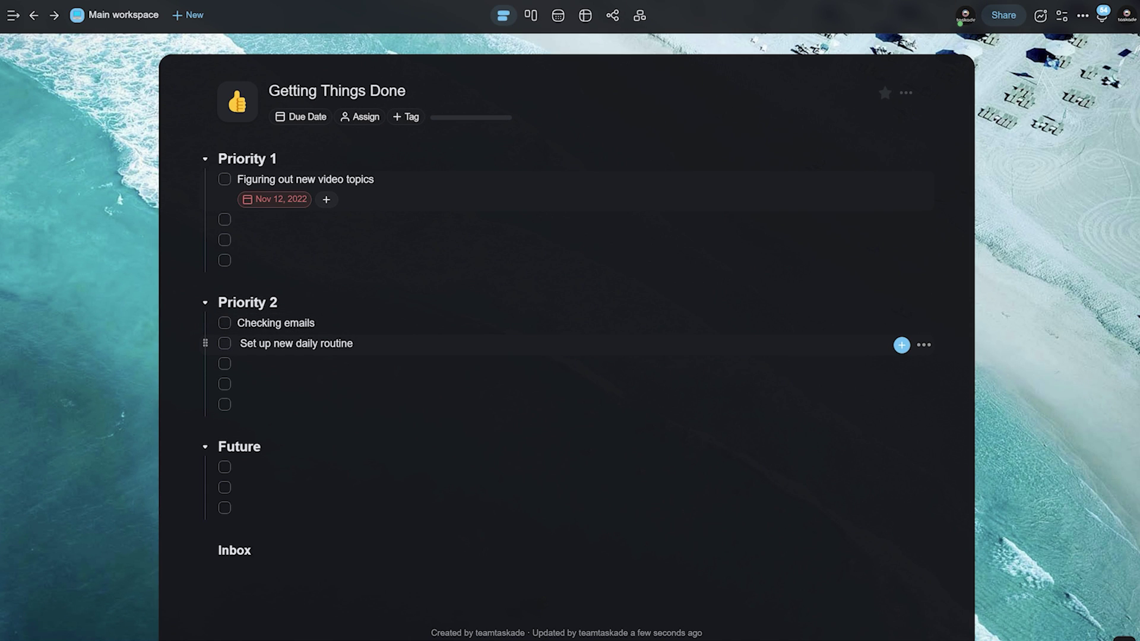
# Give 'Set up new daily routine' a Nov 16, 2022 due date
pyautogui.click(952, 357)
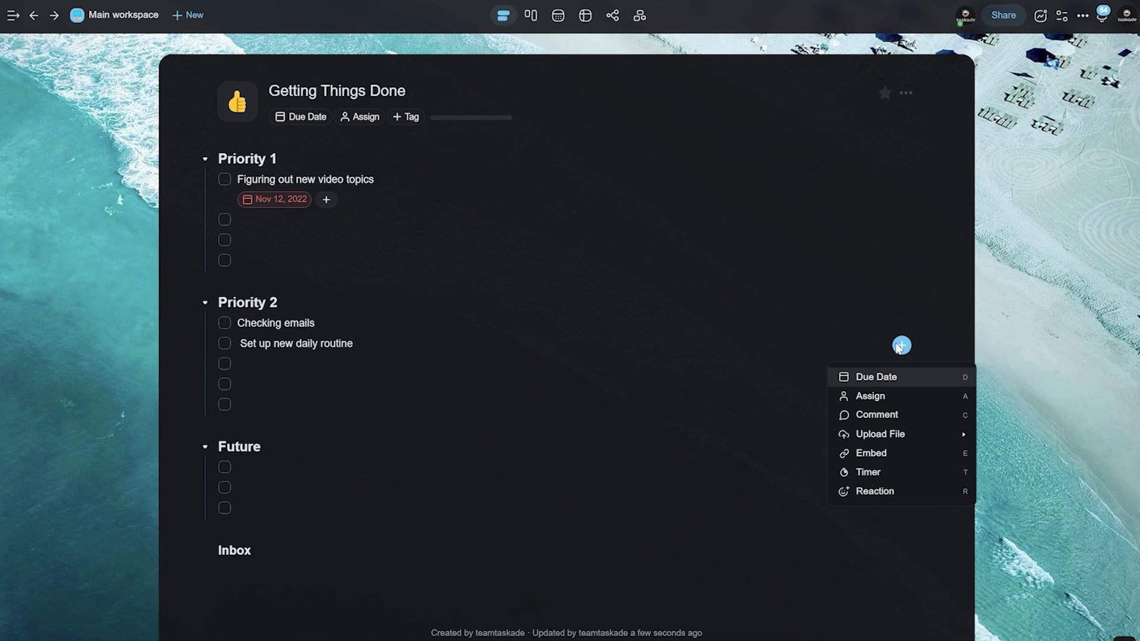
pyautogui.click(876, 378)
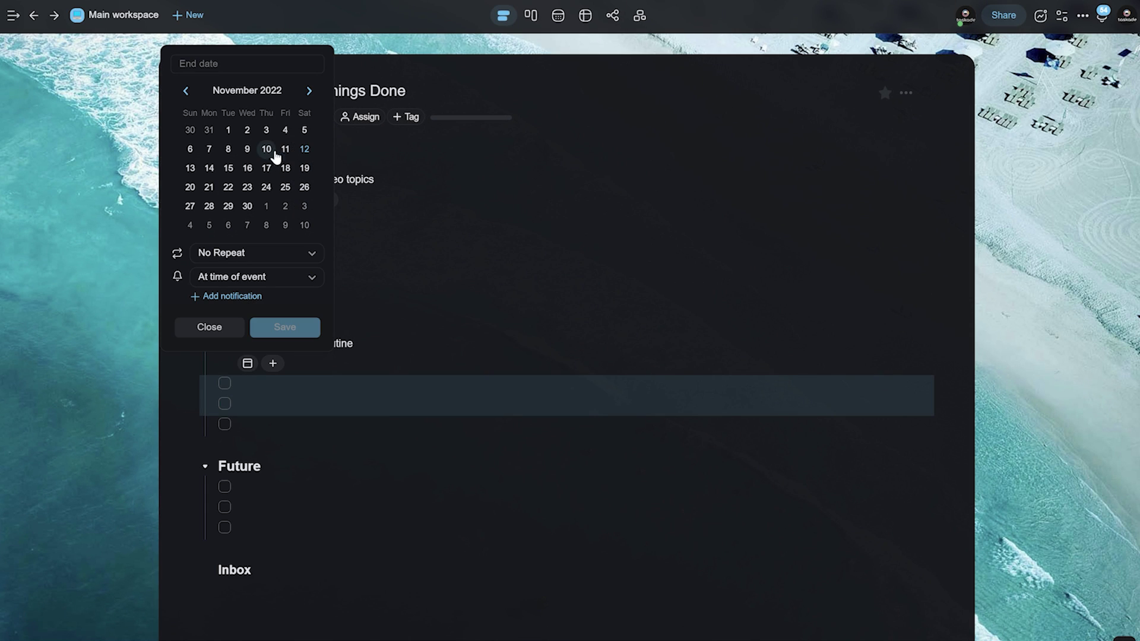
pyautogui.click(248, 169)
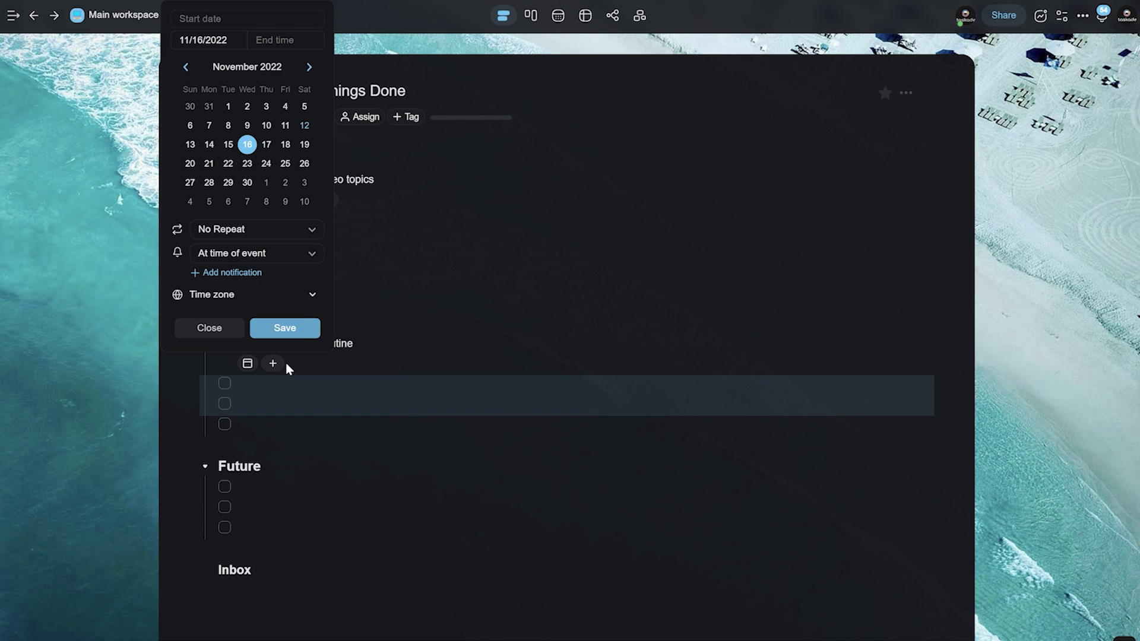
pyautogui.click(285, 327)
pyautogui.scroll(-3, 436, 379)
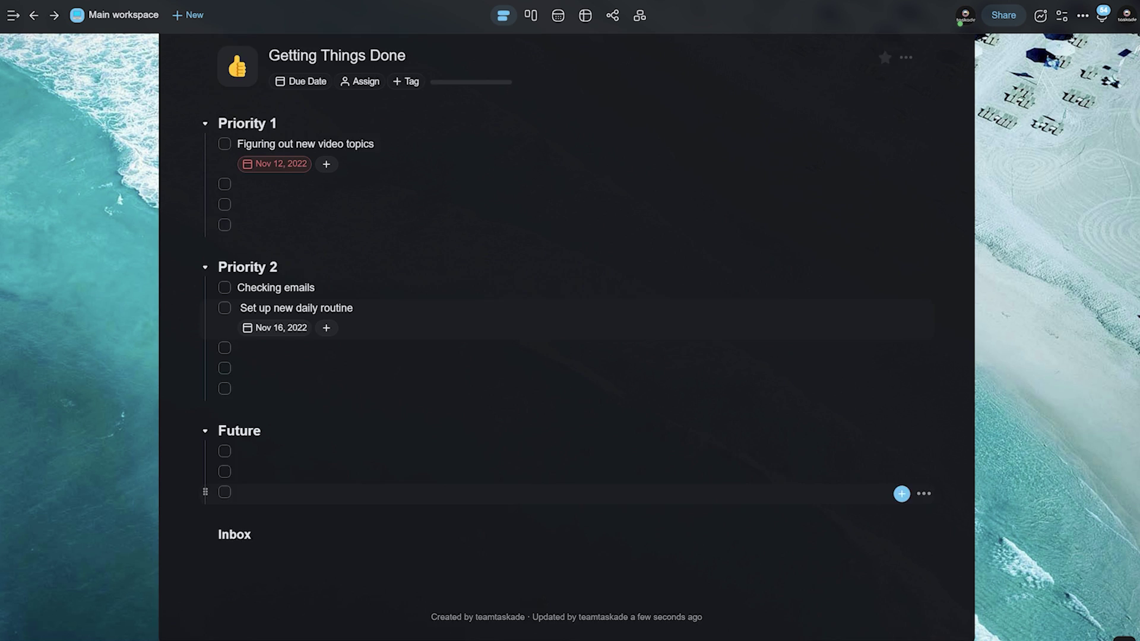
pyautogui.click(297, 397)
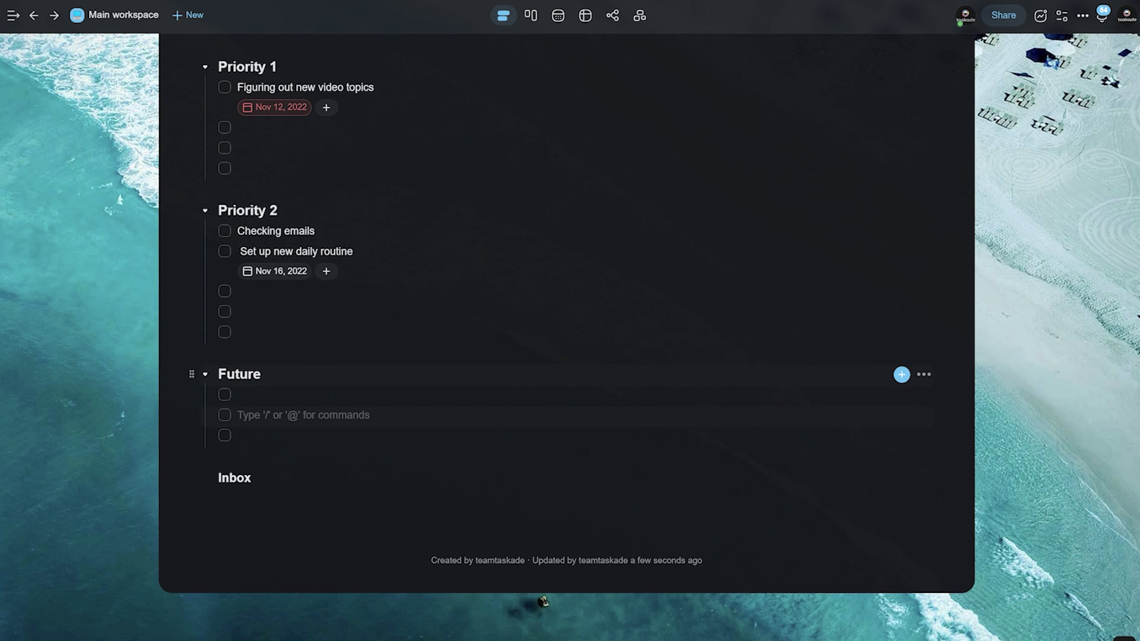
# Collapse Future and Priority 2, and delete extra blank rows under Priority 1
pyautogui.click(205, 374)
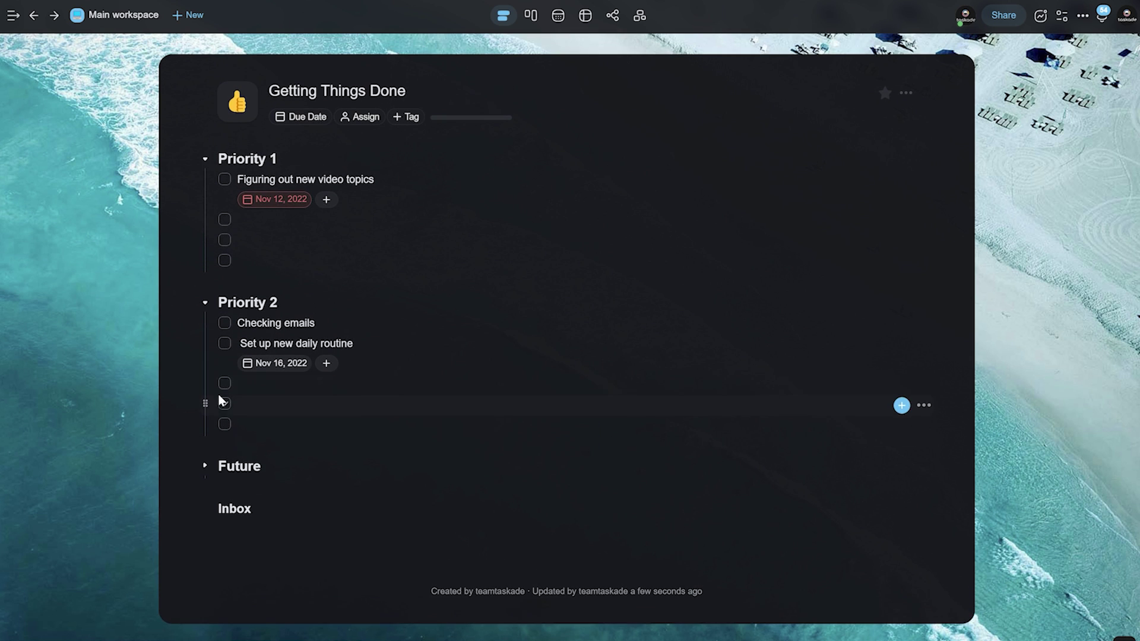
pyautogui.click(208, 303)
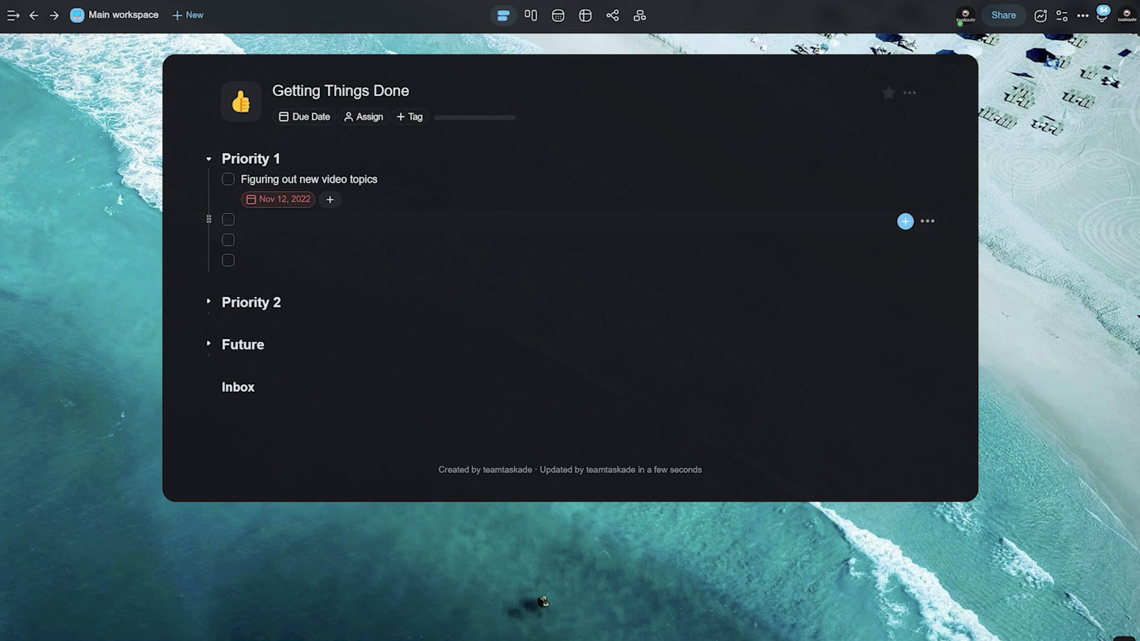
pyautogui.click(249, 219)
pyautogui.press('BackSpace')
pyautogui.click(250, 219)
pyautogui.press('BackSpace')
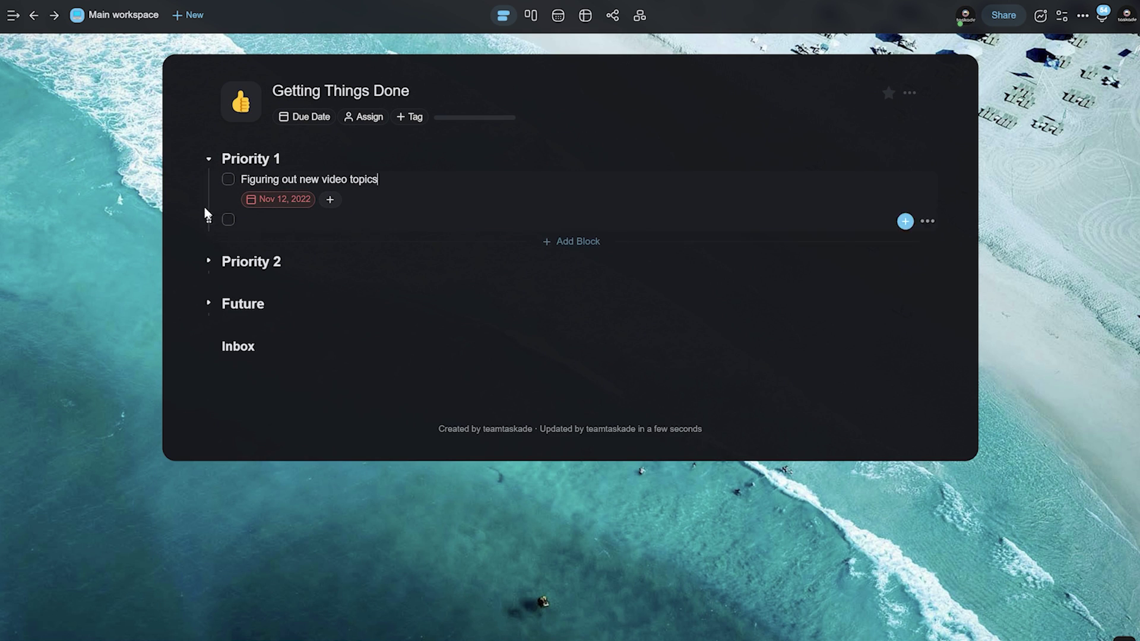
pyautogui.click(243, 219)
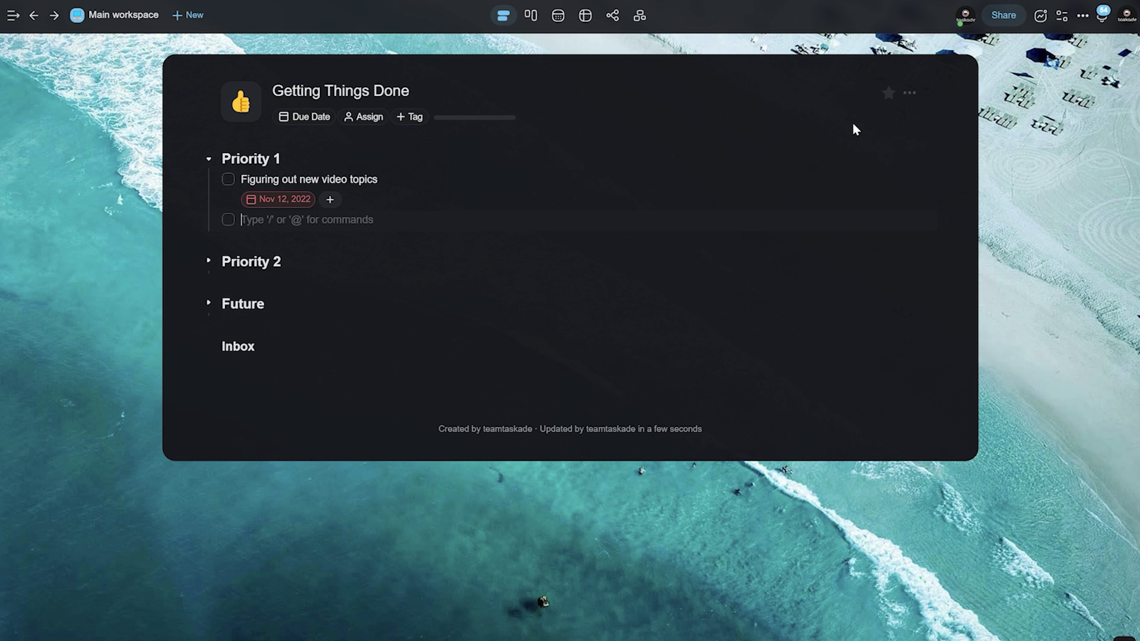
pyautogui.press('BackSpace')
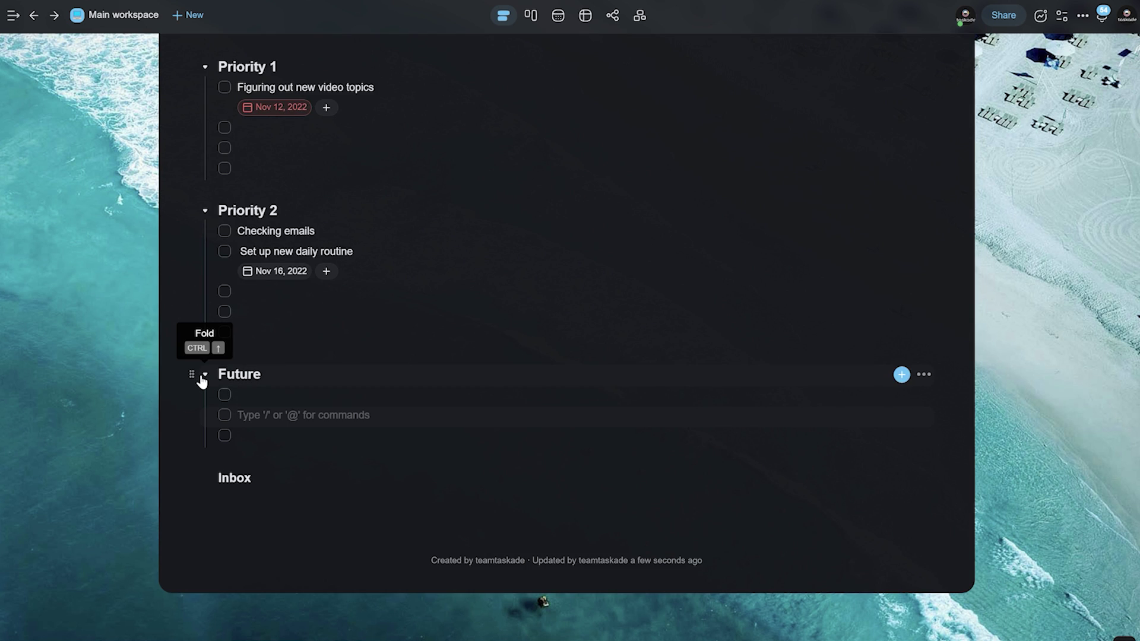
# Re-collapse both sections and delete the remaining two extra empty rows under Priority 1
pyautogui.click(204, 375)
pyautogui.click(207, 303)
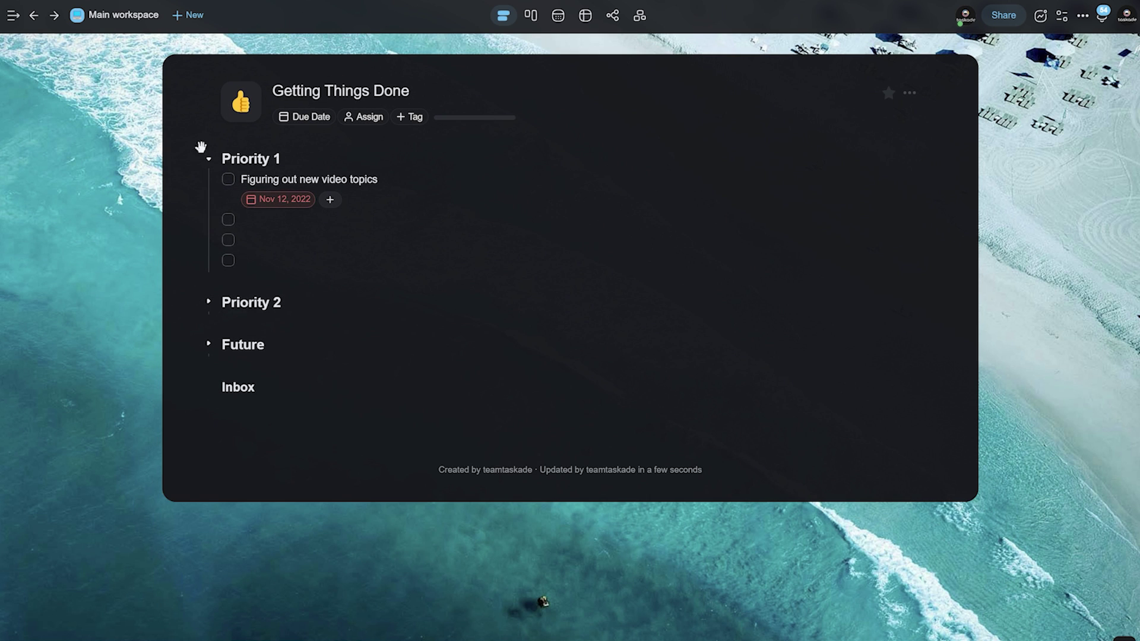
pyautogui.click(243, 220)
pyautogui.press('Delete')
pyautogui.press('Delete')
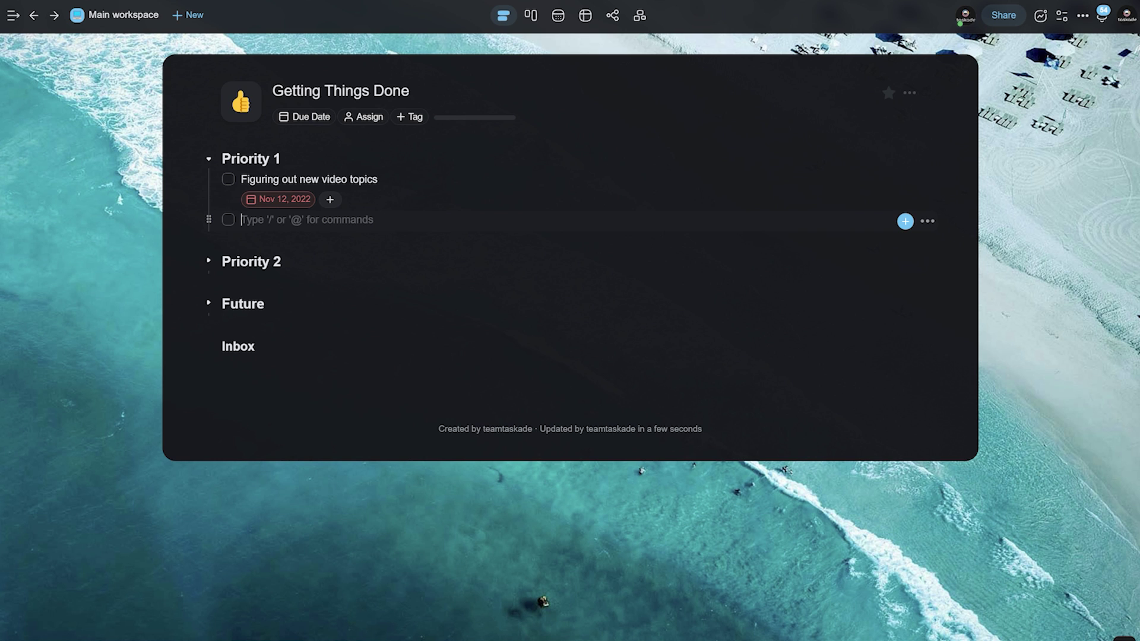
# Add 'Weekly GTD Review' under Priority 1, due Nov 14, 2022 and repeating weekly
pyautogui.write('Weekly GTD Review')
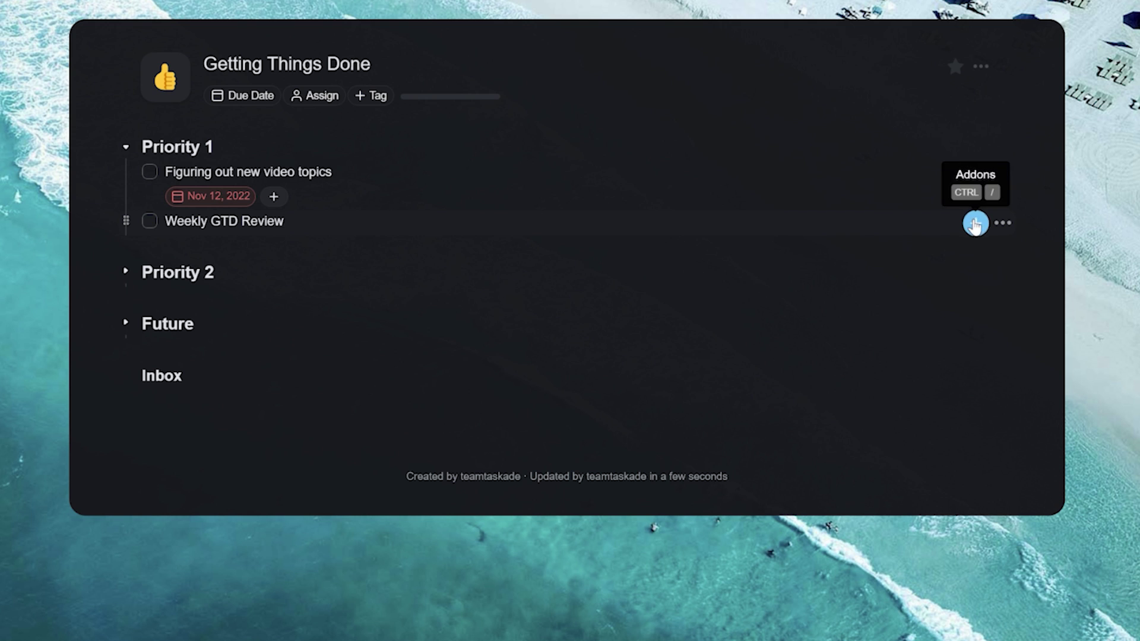
pyautogui.click(975, 224)
pyautogui.click(944, 262)
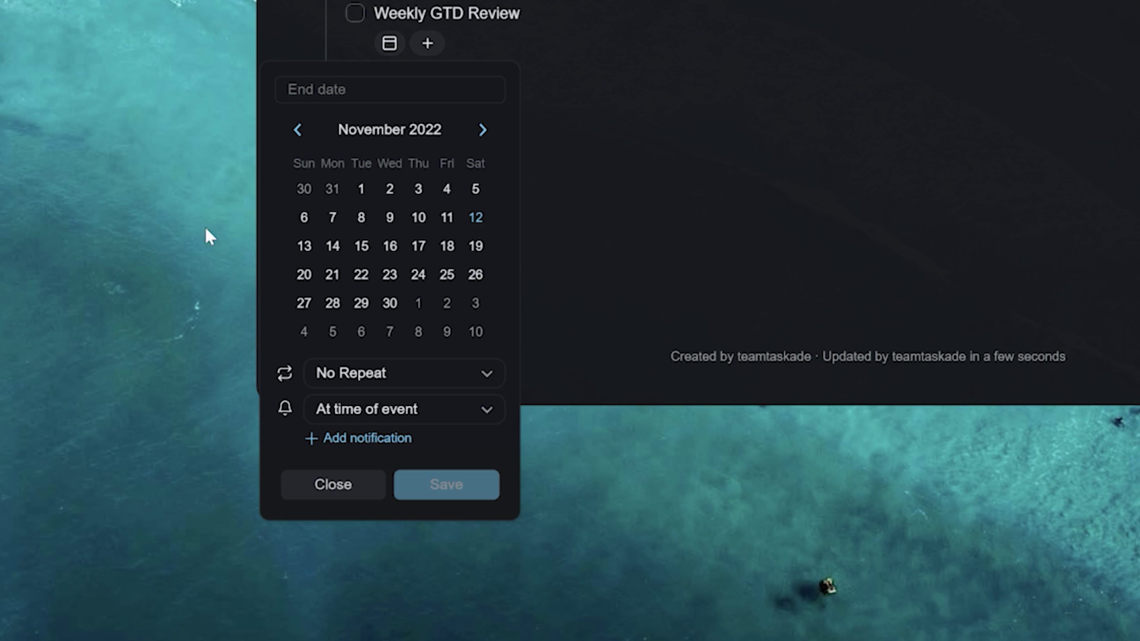
pyautogui.press('Down')
pyautogui.click(374, 383)
pyautogui.click(397, 475)
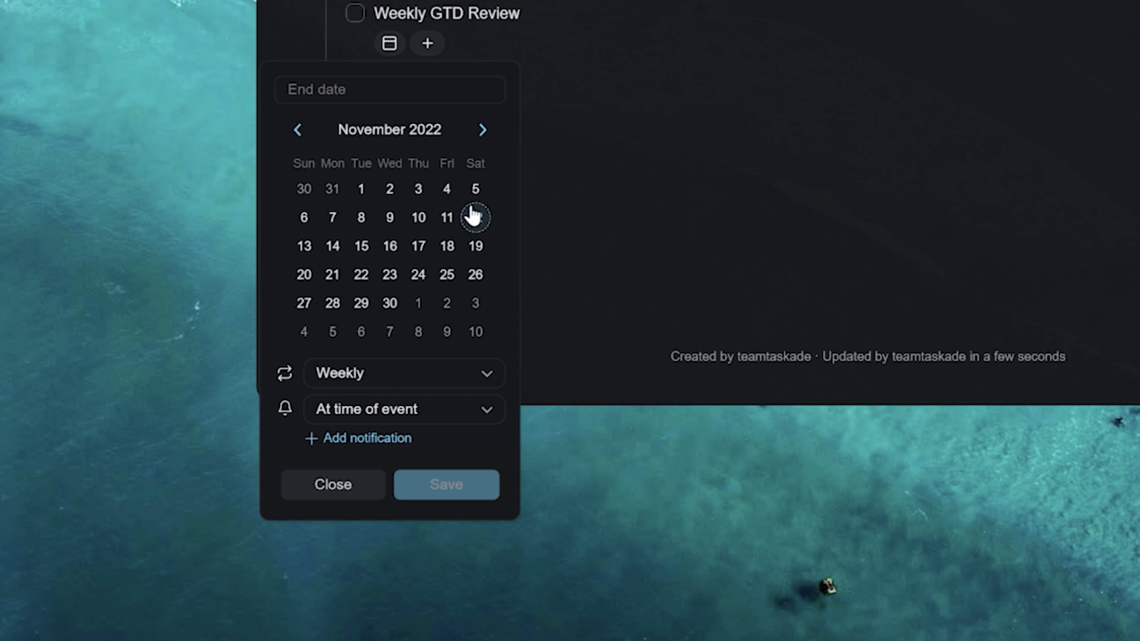
pyautogui.click(334, 248)
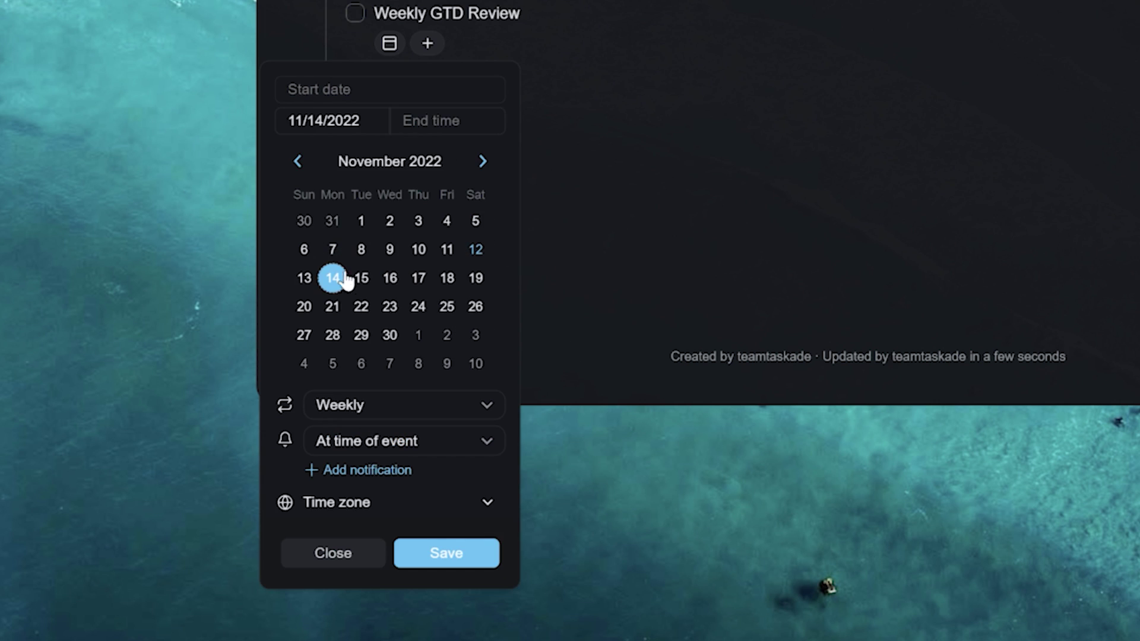
pyautogui.click(447, 553)
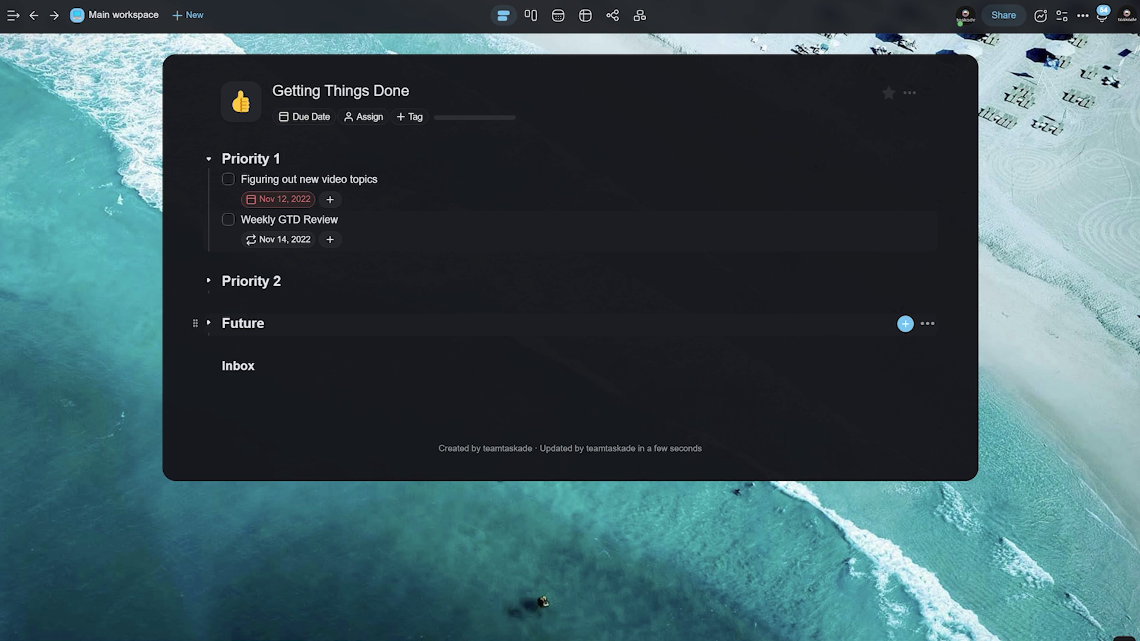
# Unfold and refold Priority 2 and Future, then check off 'Figuring out new video topics'
pyautogui.click(208, 281)
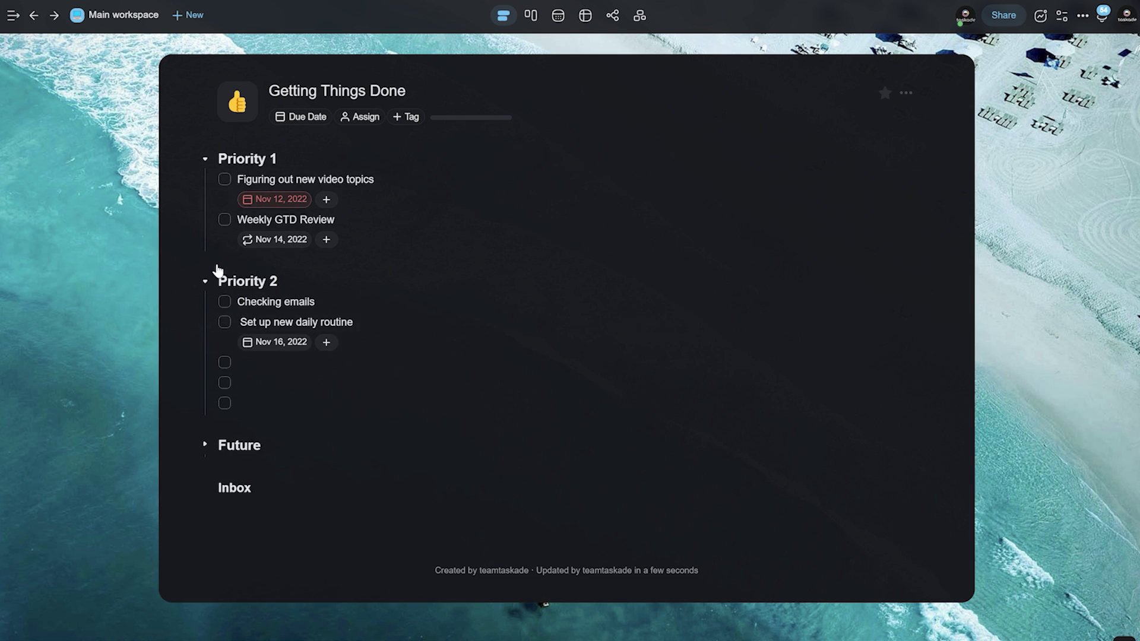
pyautogui.click(204, 445)
pyautogui.click(205, 445)
pyautogui.click(205, 281)
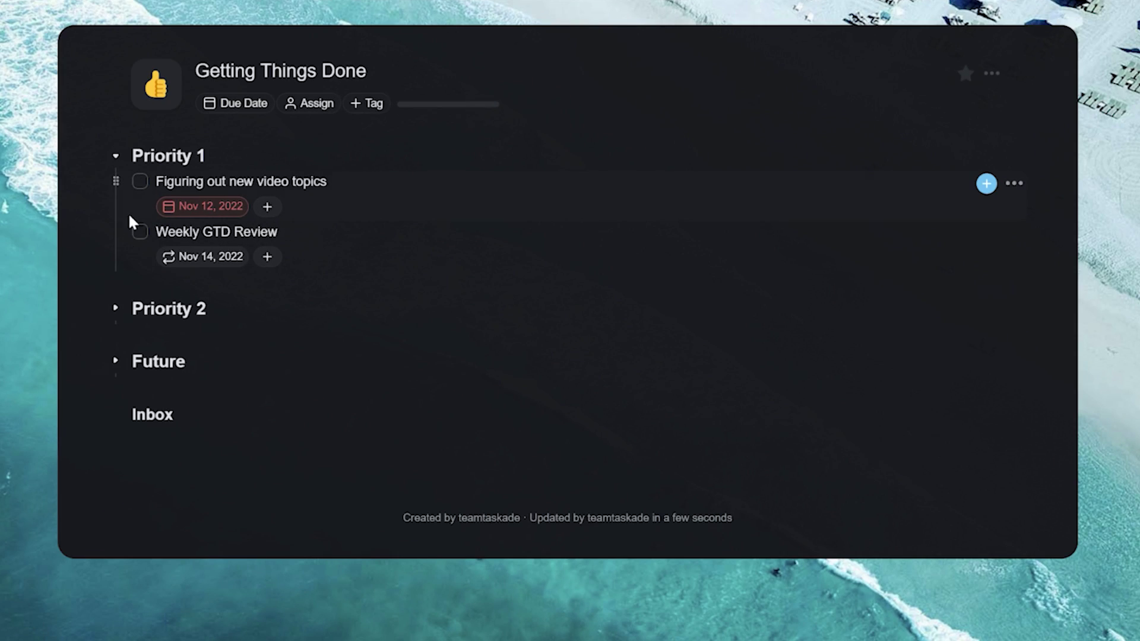
pyautogui.click(141, 183)
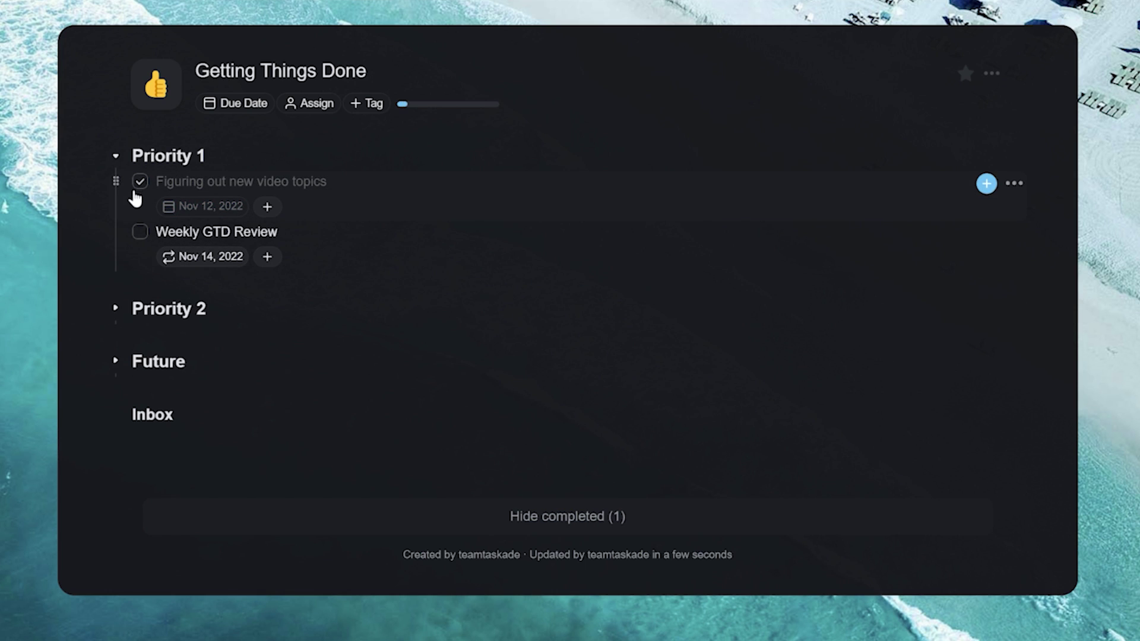
pyautogui.moveTo(408, 105)
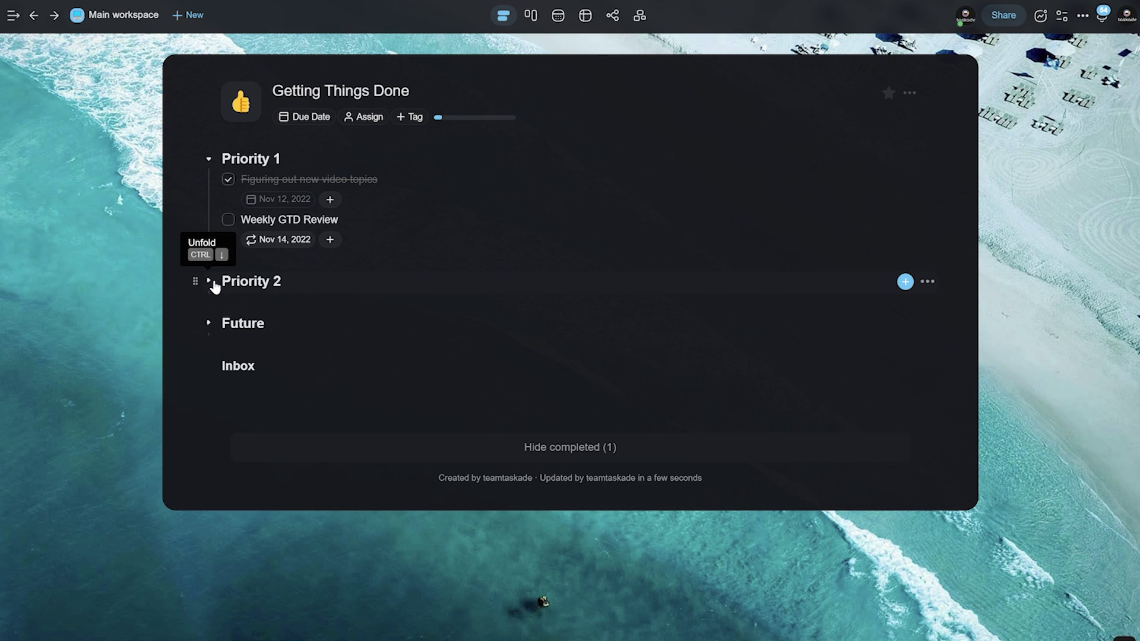
# Invite a teammate to this project through the Share dialog
pyautogui.click(116, 308)
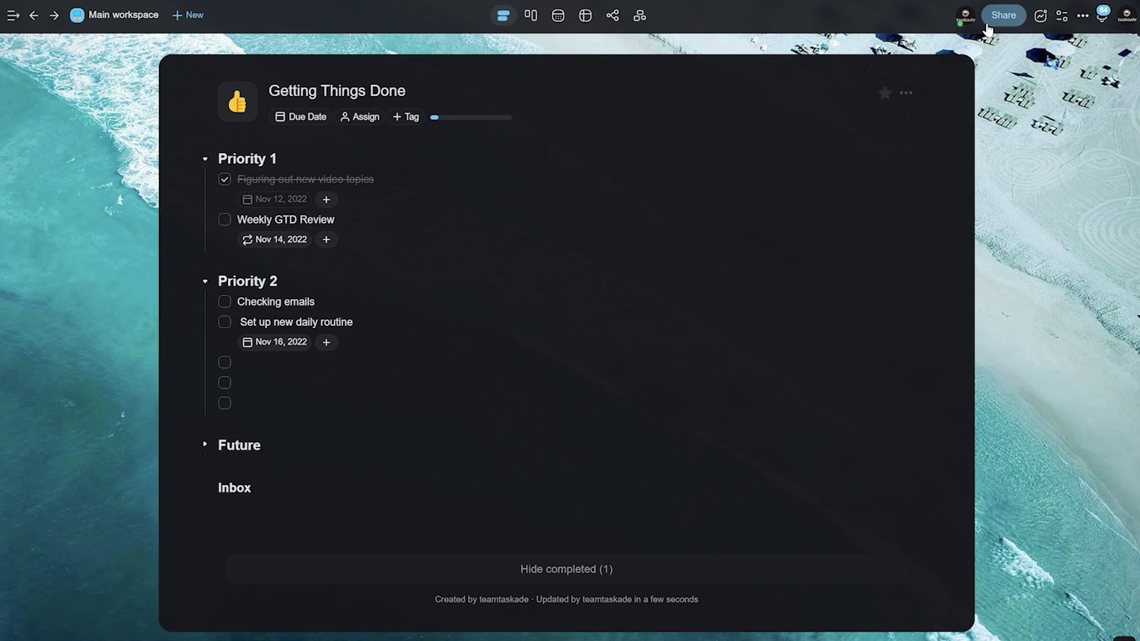
pyautogui.click(987, 24)
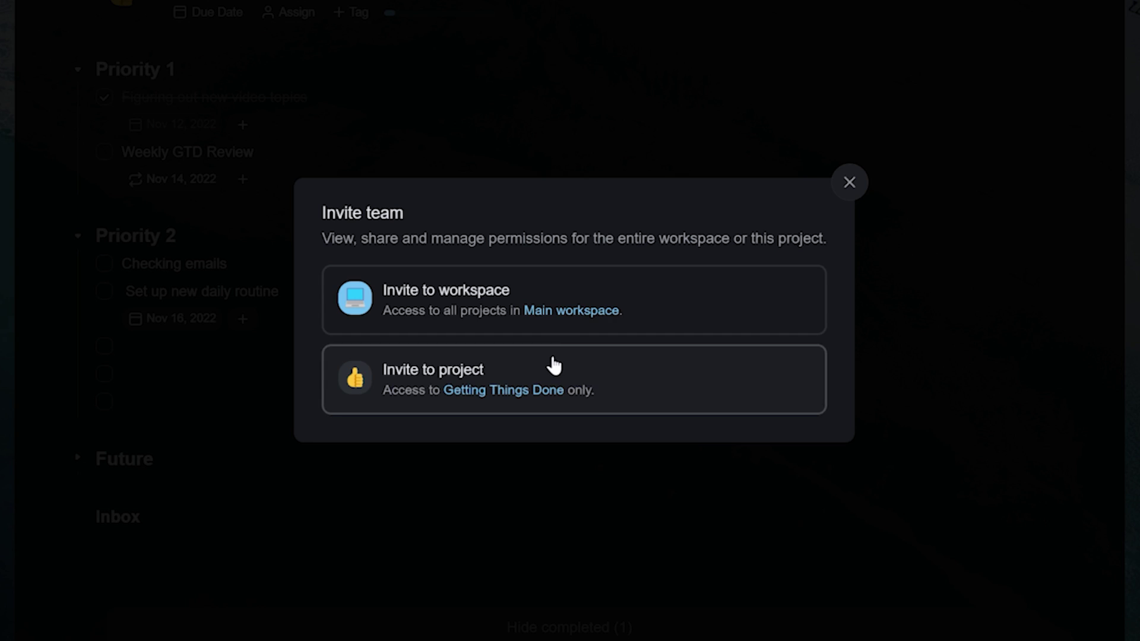
pyautogui.click(553, 376)
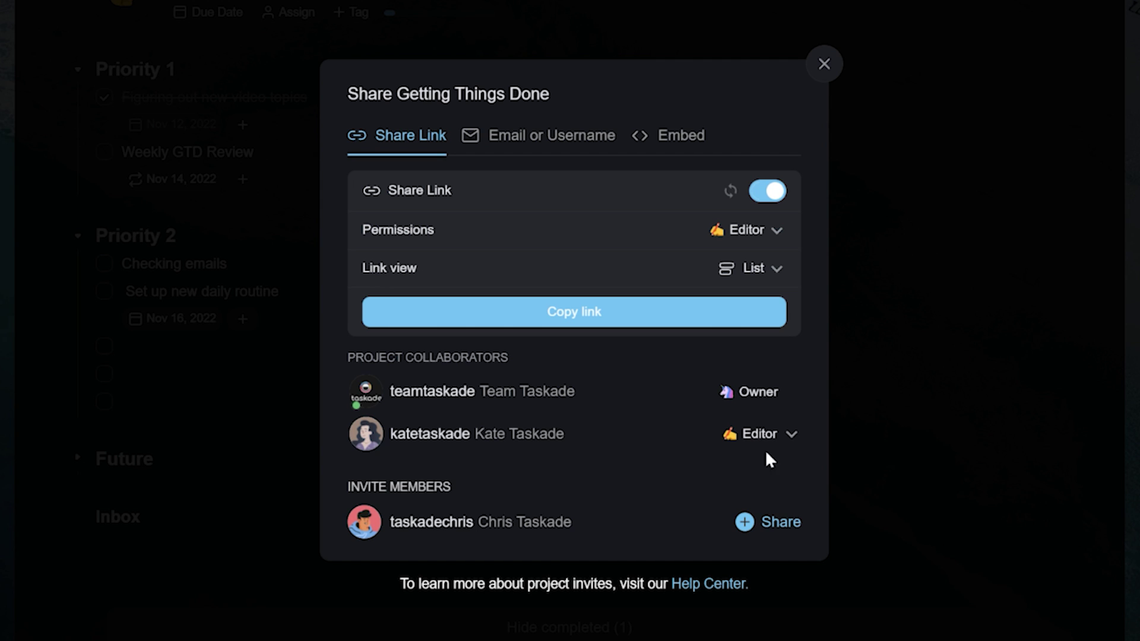
pyautogui.click(773, 523)
pyautogui.click(865, 301)
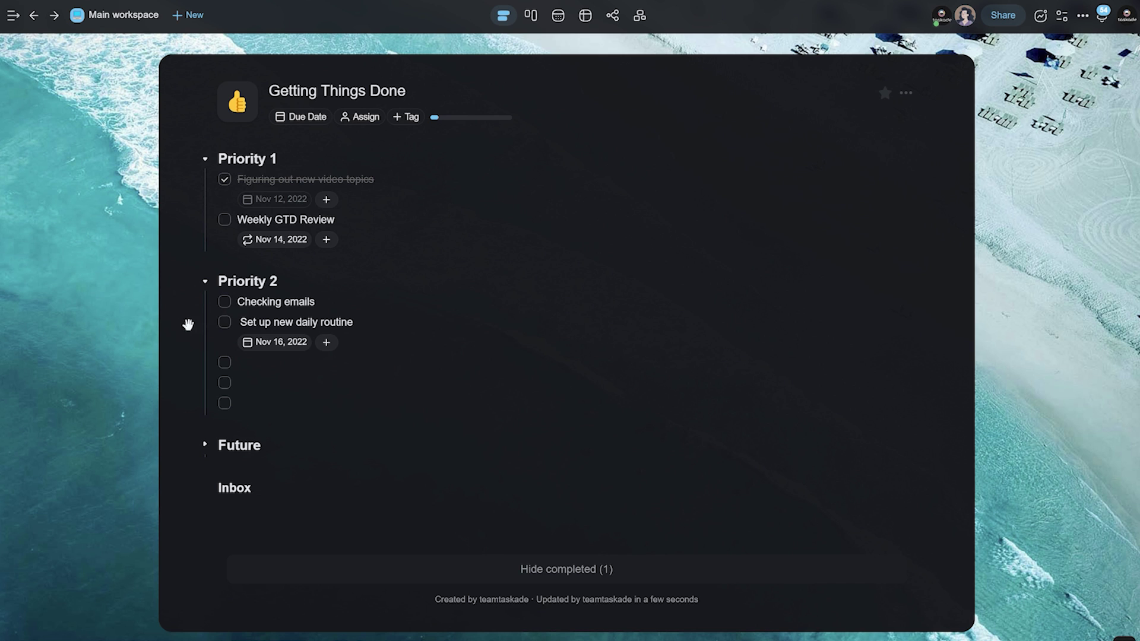
# Assign 'Set up new daily routine' to the invited teammate, then collapse Priority 2 and Future
pyautogui.click(203, 449)
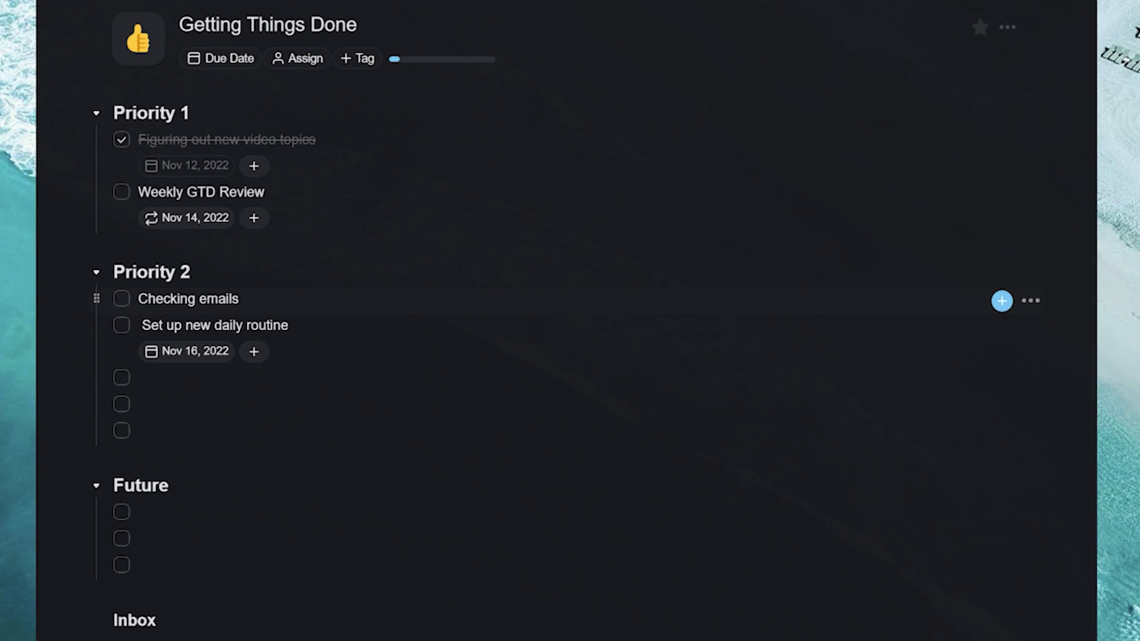
pyautogui.click(289, 325)
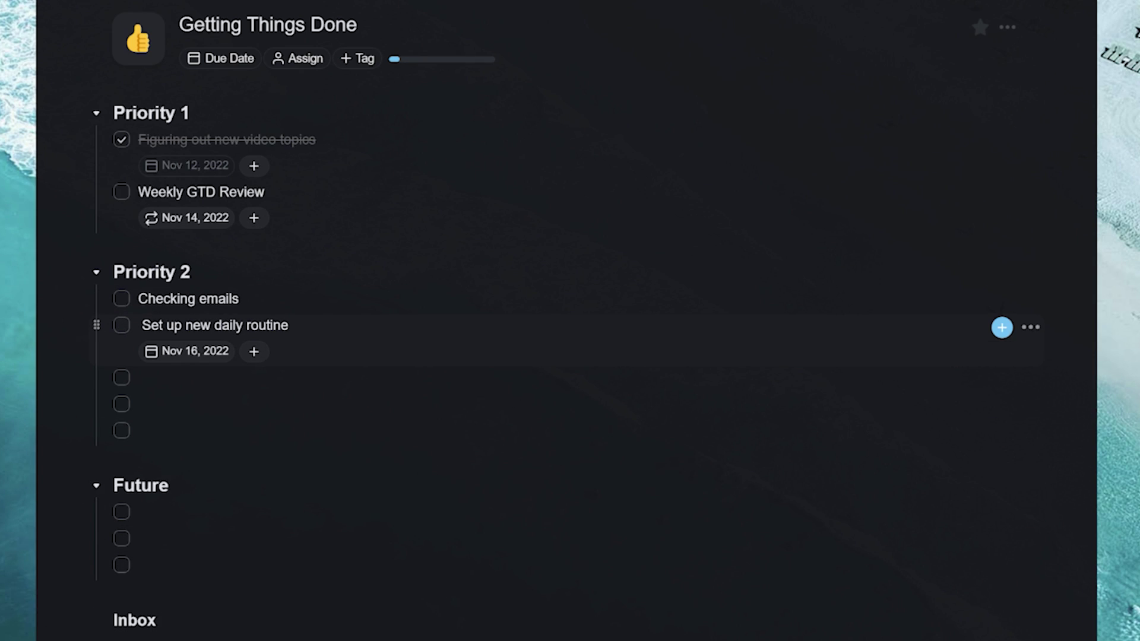
pyautogui.click(1002, 328)
pyautogui.click(969, 395)
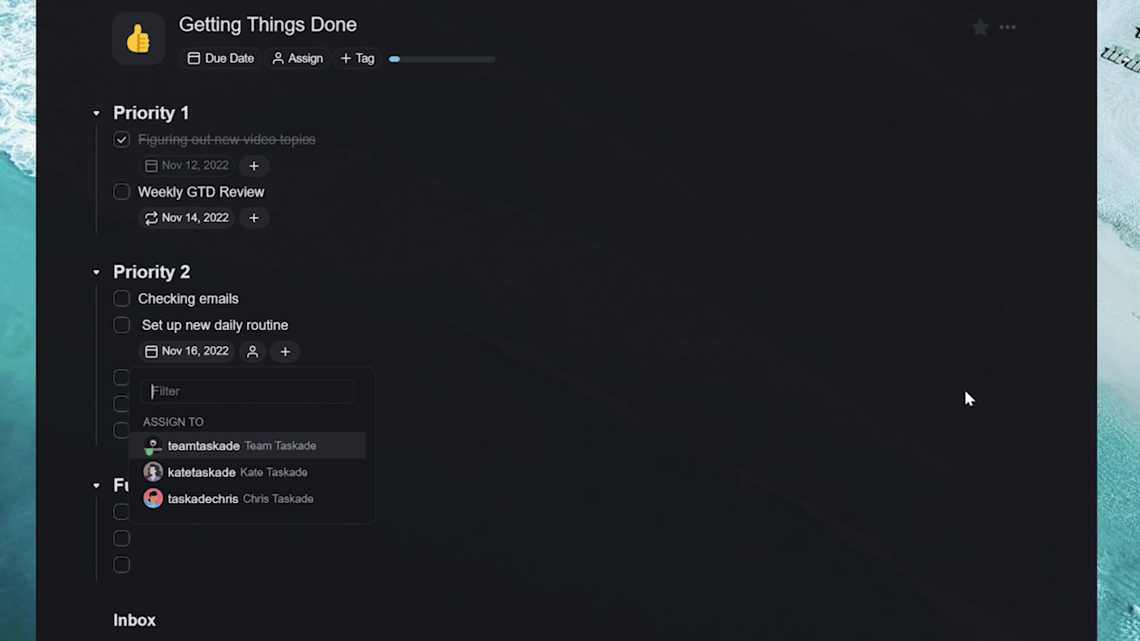
pyautogui.click(235, 479)
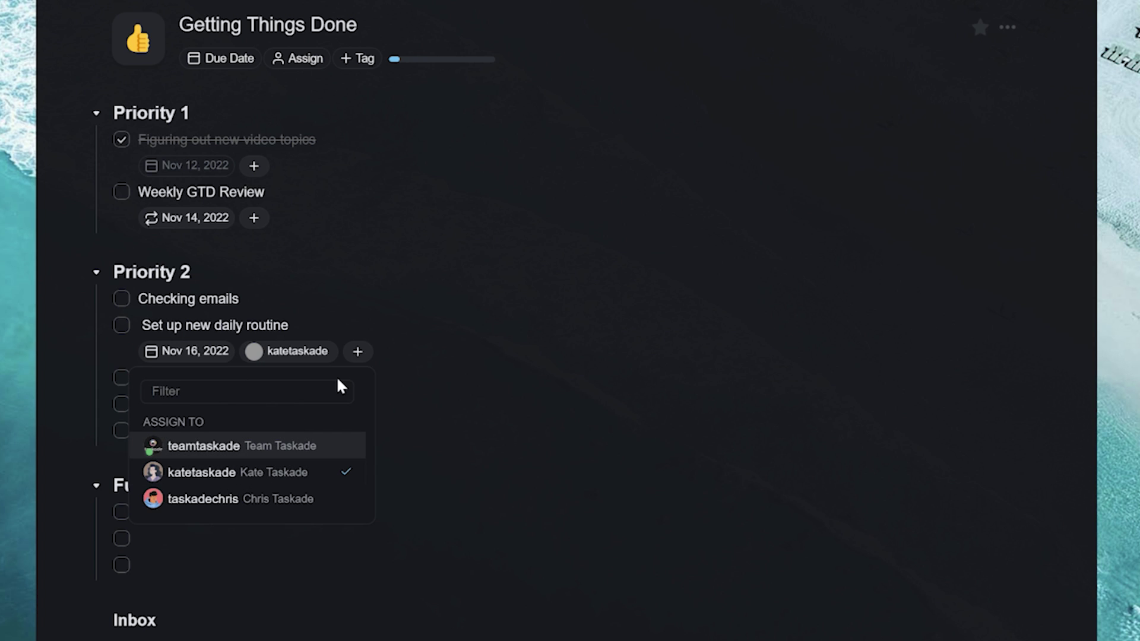
pyautogui.press('Escape')
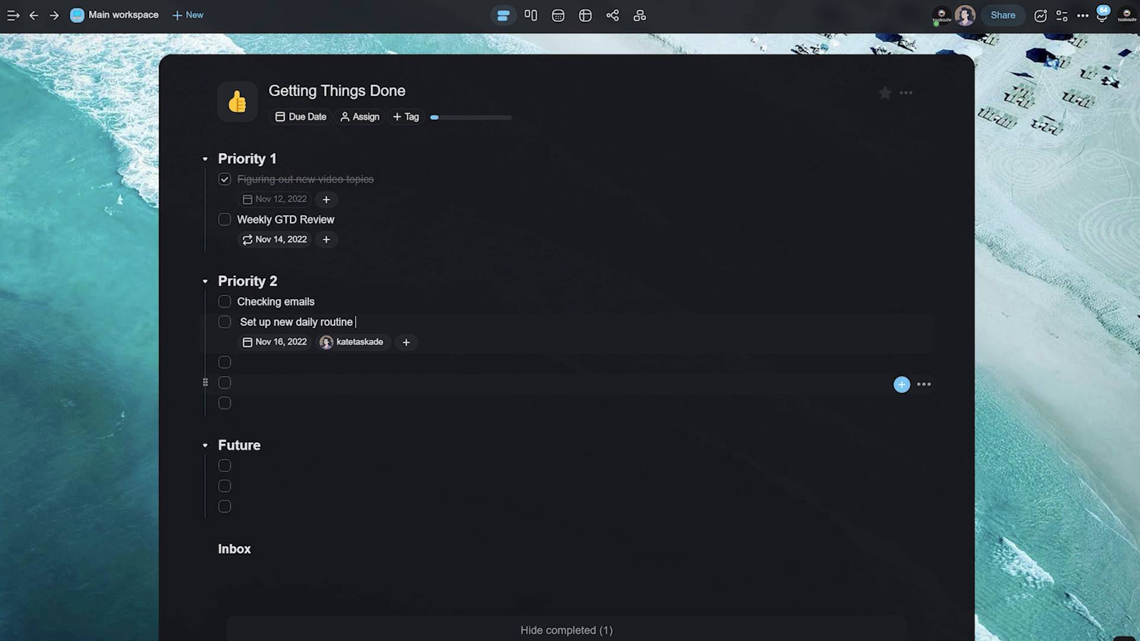
pyautogui.click(205, 282)
pyautogui.click(208, 323)
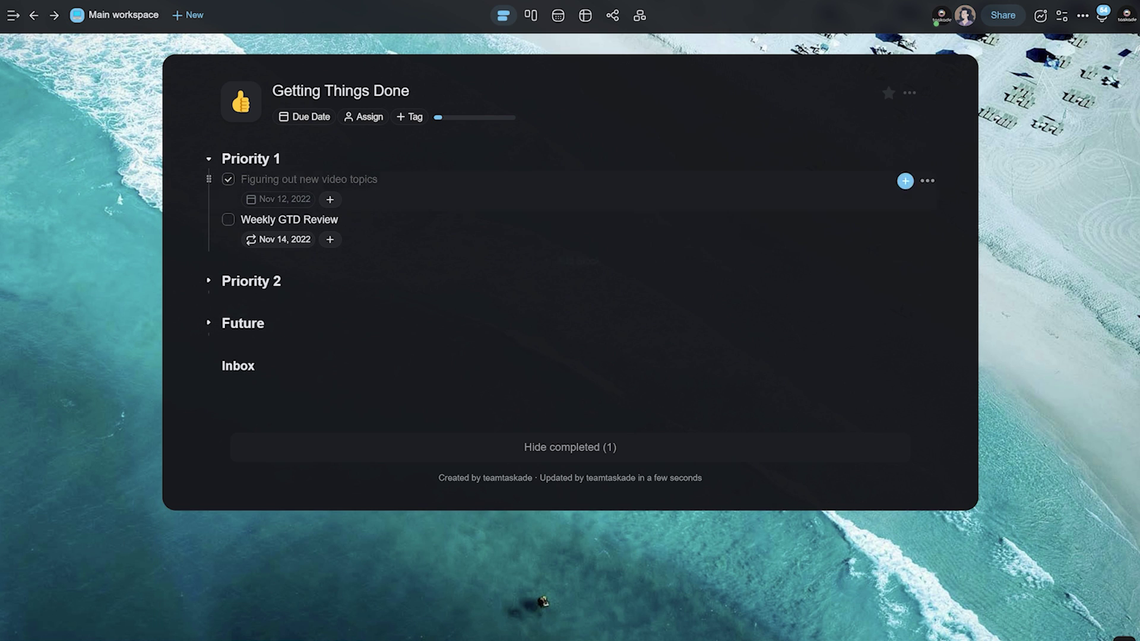
# Select the whole 'Weekly GTD Review' line and type 'Read' over it
pyautogui.moveTo(241, 220); pyautogui.dragTo(338, 219)
pyautogui.click(325, 220)
pyautogui.tripleClick(289, 220)
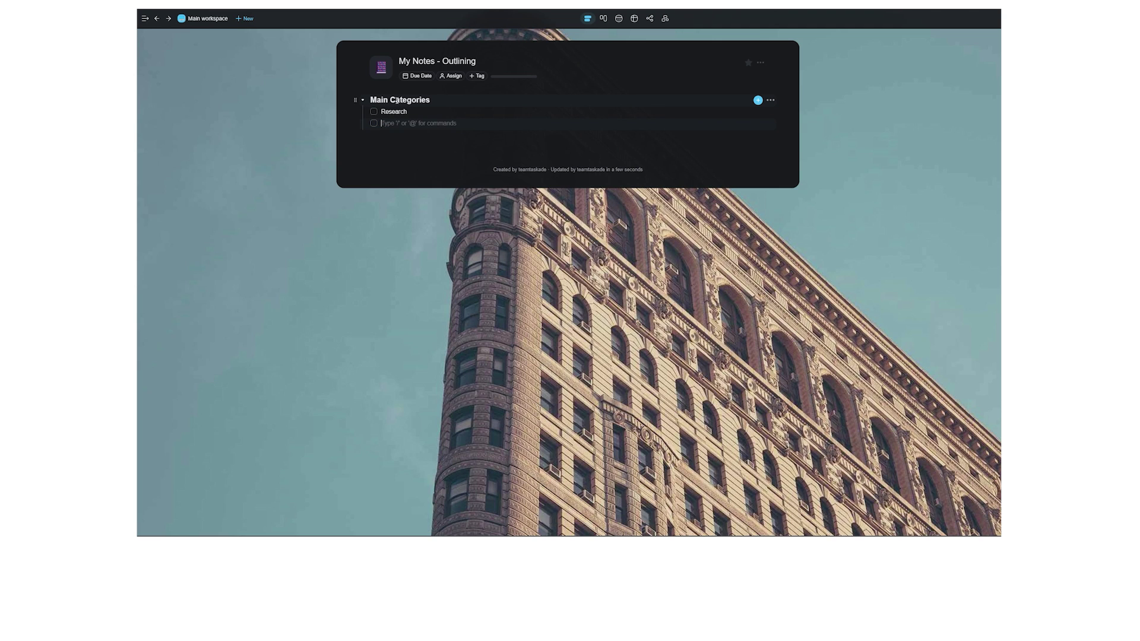
pyautogui.write('Read')
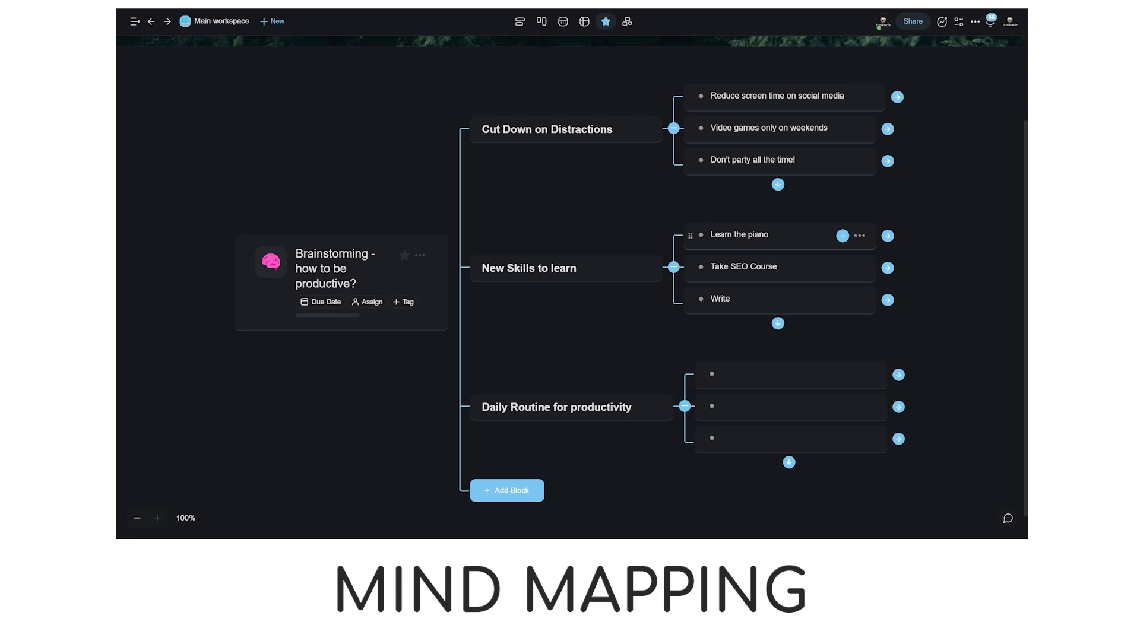
# Finish typing so the third New Skills node reads 'Write new video'
pyautogui.write('ideo')
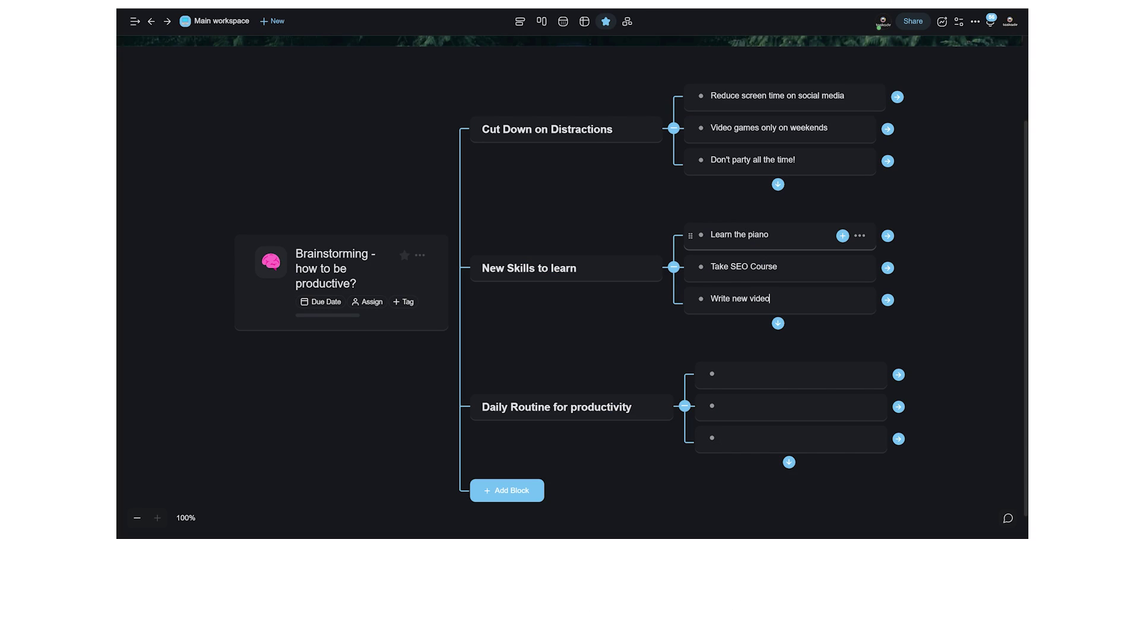